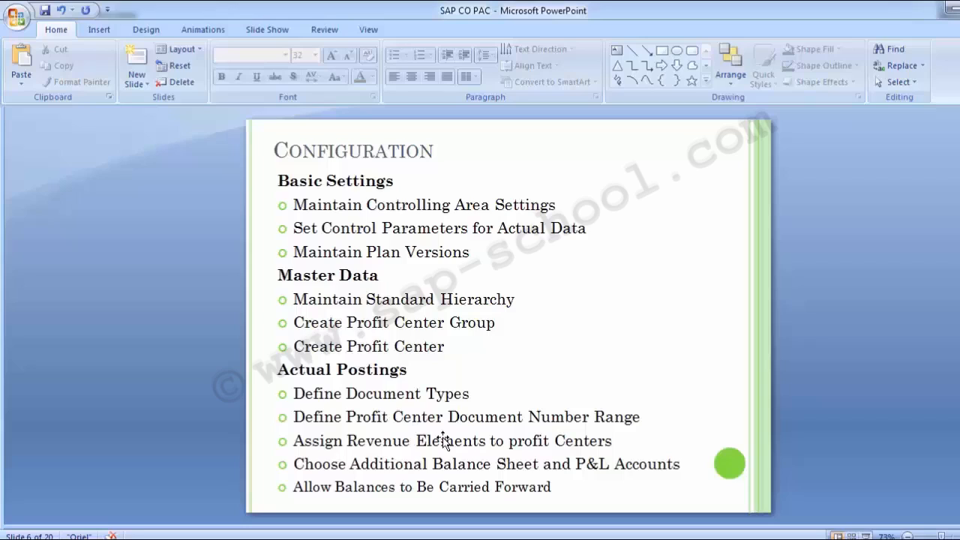
Advance to the Maintain Controlling Area Settings slide and switch to the SAP window with the implementation guide
{"action": "scroll", "coordinate": [443, 441], "scroll_direction": "down", "scroll_amount": 1}
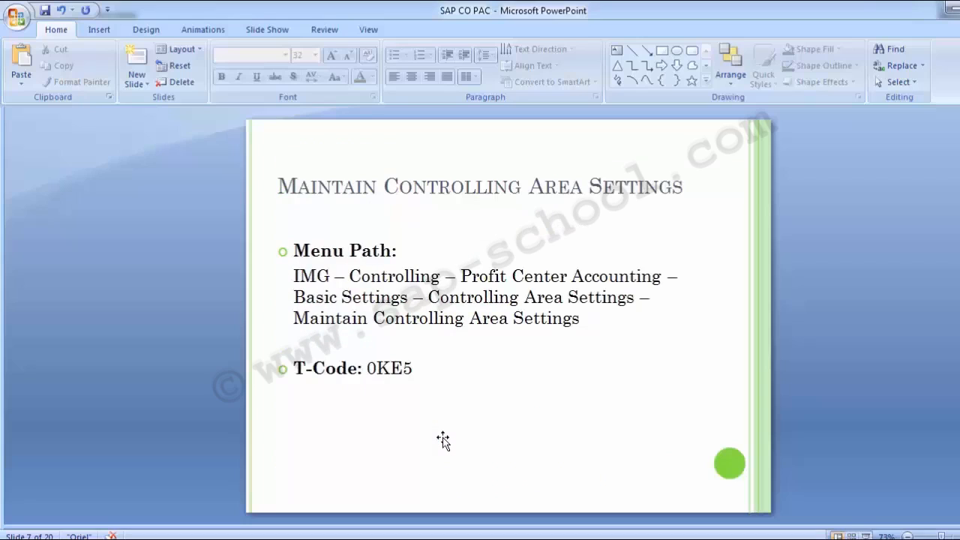
{"action": "key", "text": "alt+Tab"}
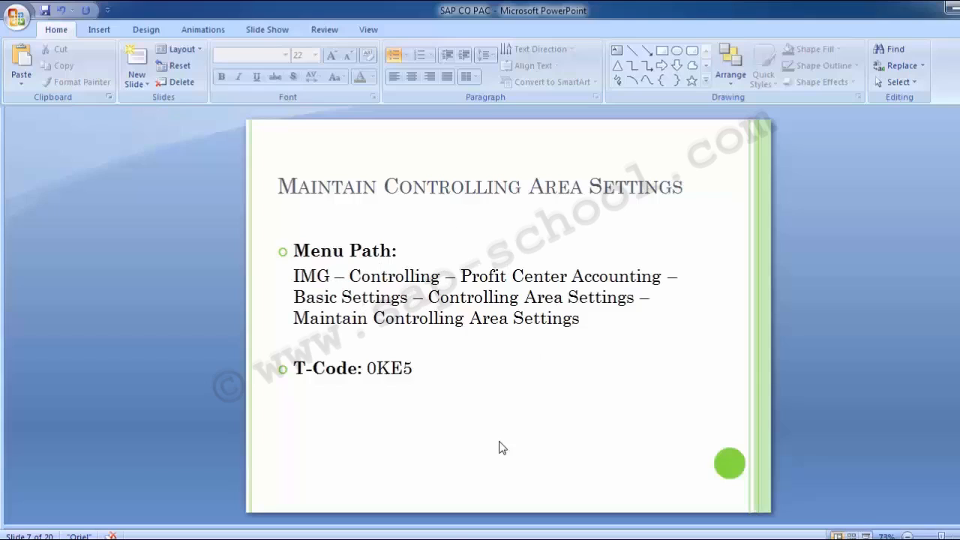
{"action": "mouse_move", "coordinate": [467, 532]}
{"action": "left_click", "coordinate": [504, 491]}
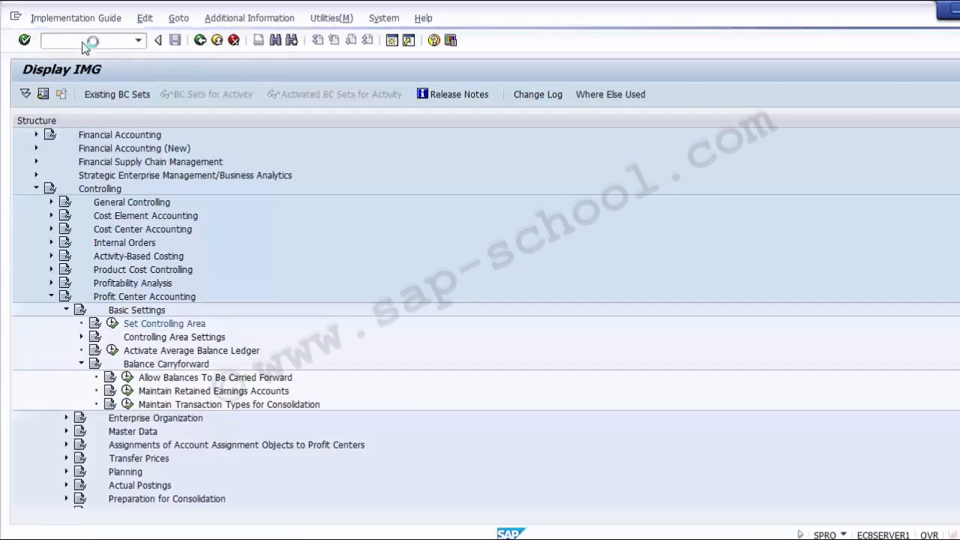
{"action": "key", "text": "alt+Tab"}
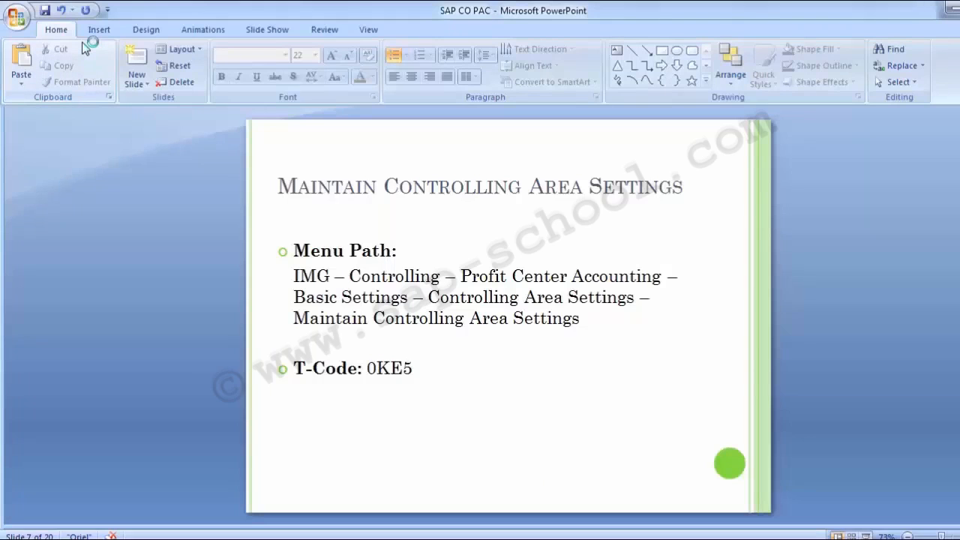
{"action": "key", "text": "alt+Tab"}
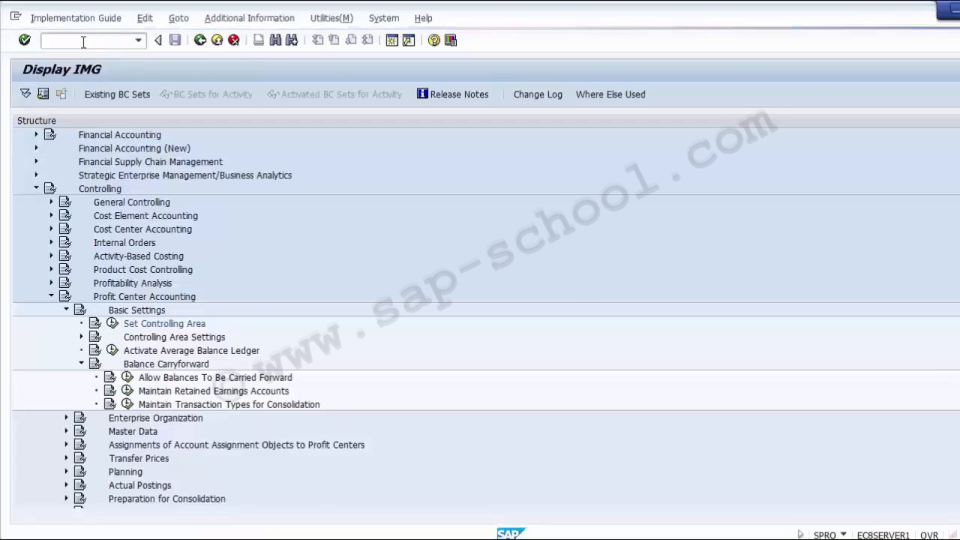
Leave the displayed guide, run transaction SPRO and open the SAP Reference IMG
{"action": "key", "text": "F3"}
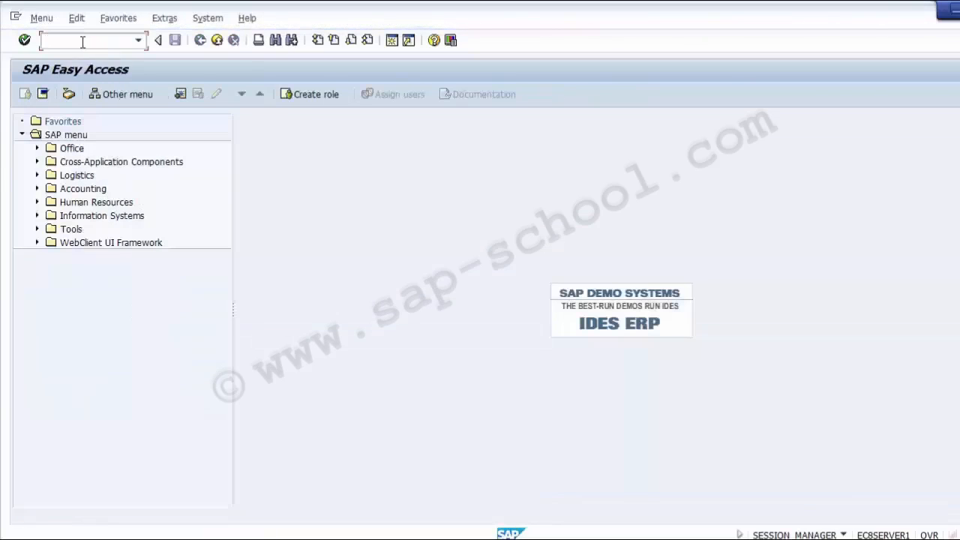
{"action": "left_click", "coordinate": [77, 43]}
{"action": "type", "text": "SPRO"}
{"action": "key", "text": "Return"}
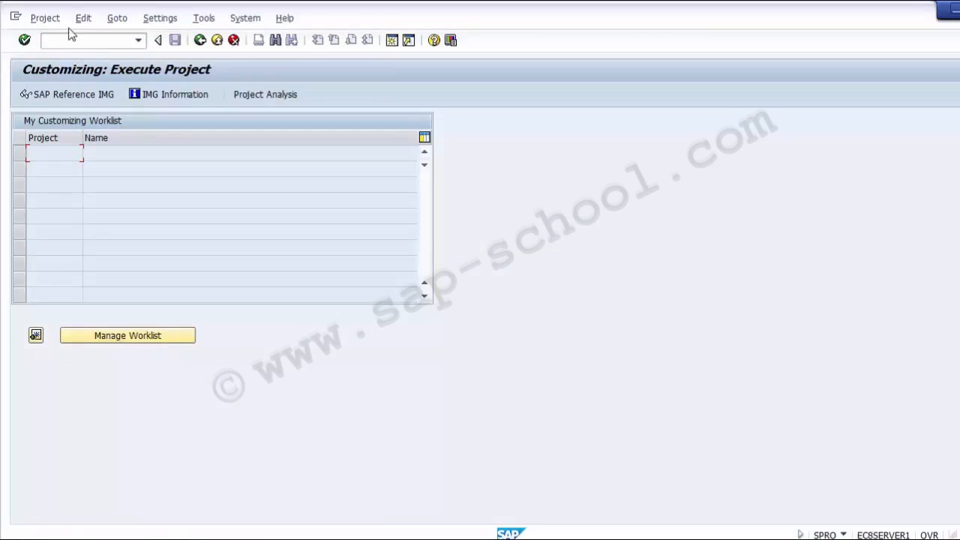
{"action": "left_click", "coordinate": [73, 96]}
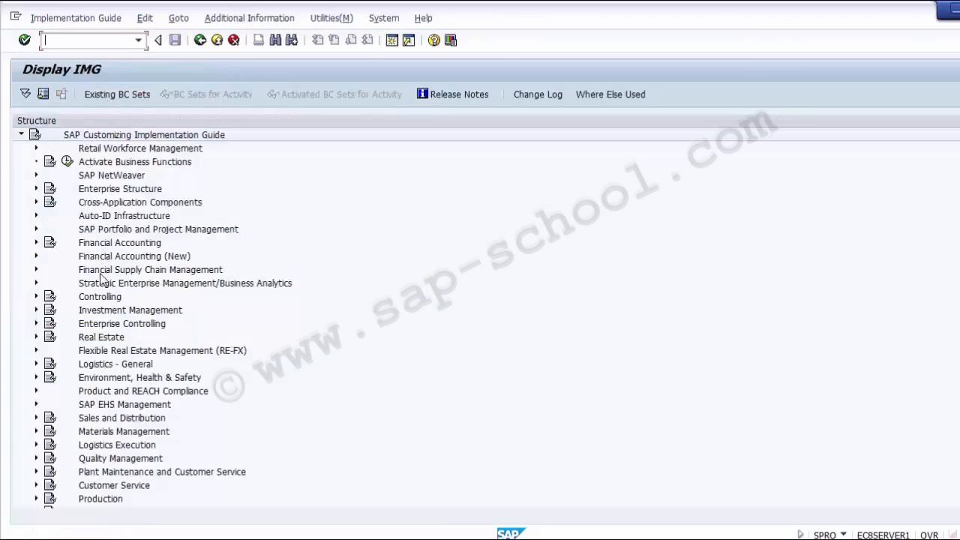
Expand the guide's tree along Controlling, Profit Center Accounting, Basic Settings and Controlling Area Settings
{"action": "left_click", "coordinate": [97, 299]}
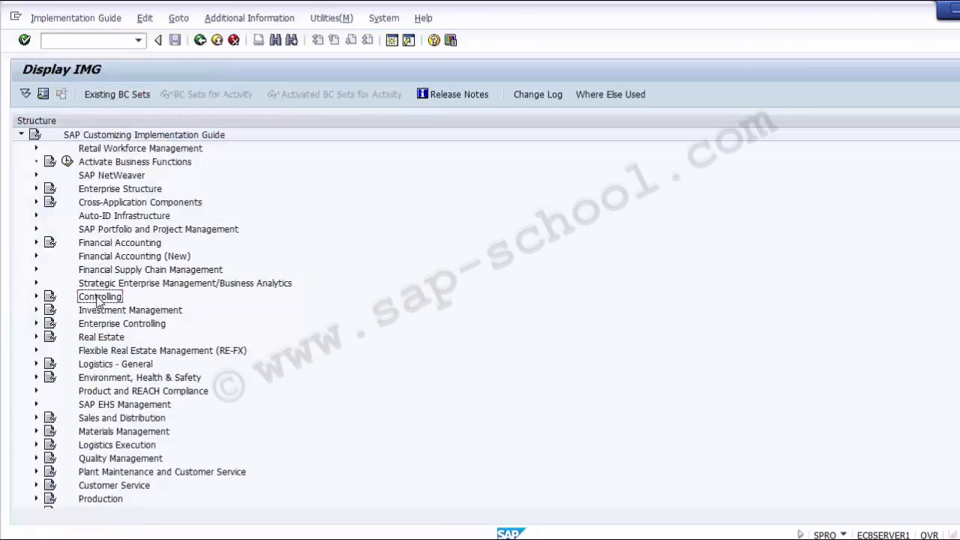
{"action": "left_click", "coordinate": [37, 298]}
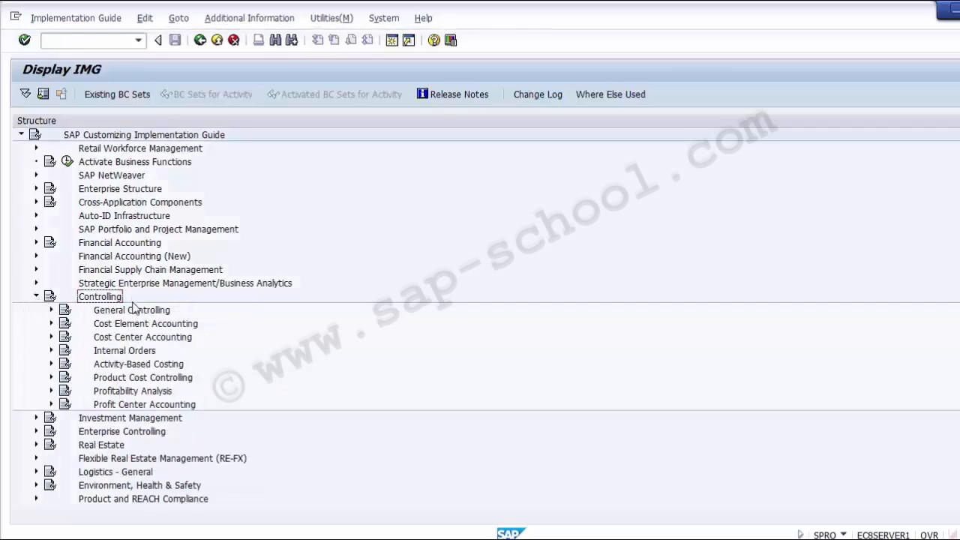
{"action": "left_click", "coordinate": [120, 405]}
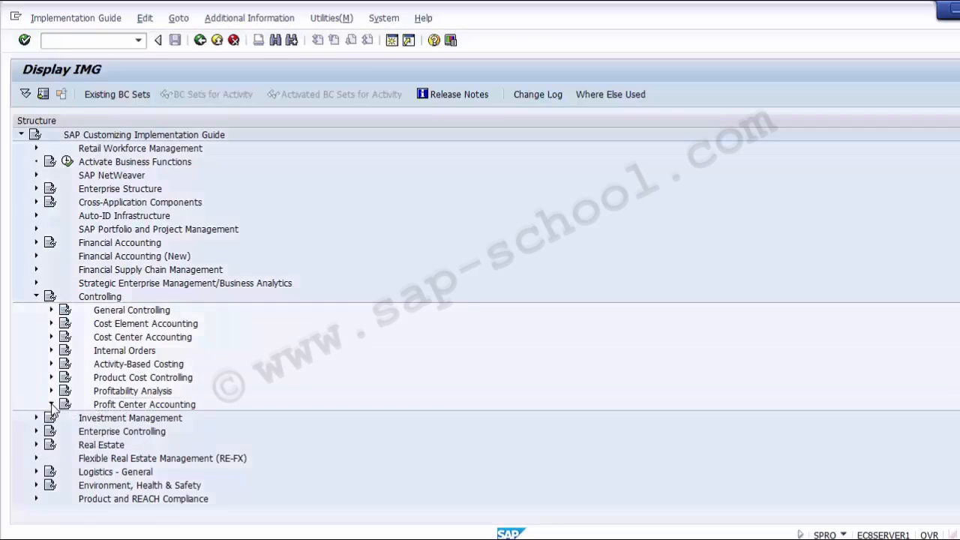
{"action": "left_click", "coordinate": [51, 405]}
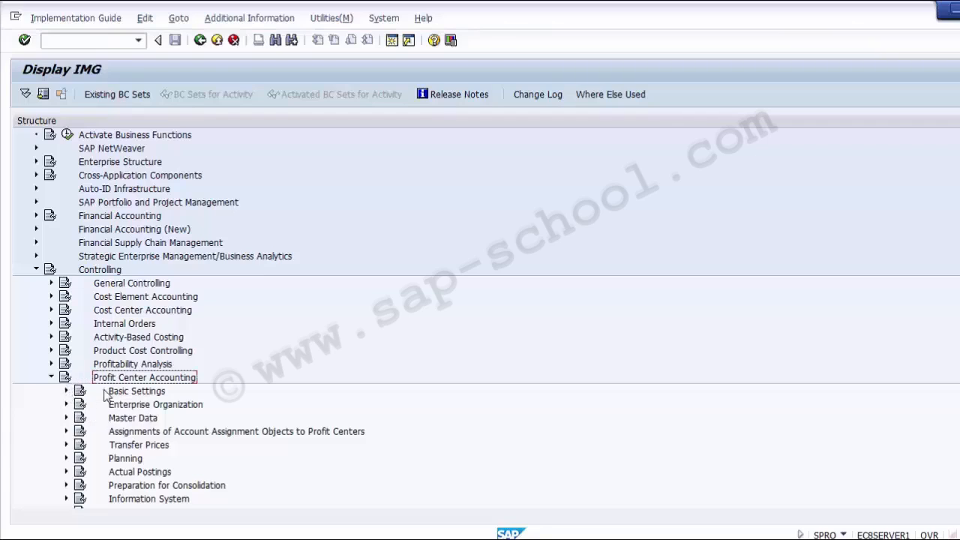
{"action": "left_click", "coordinate": [108, 392]}
{"action": "left_click", "coordinate": [66, 391]}
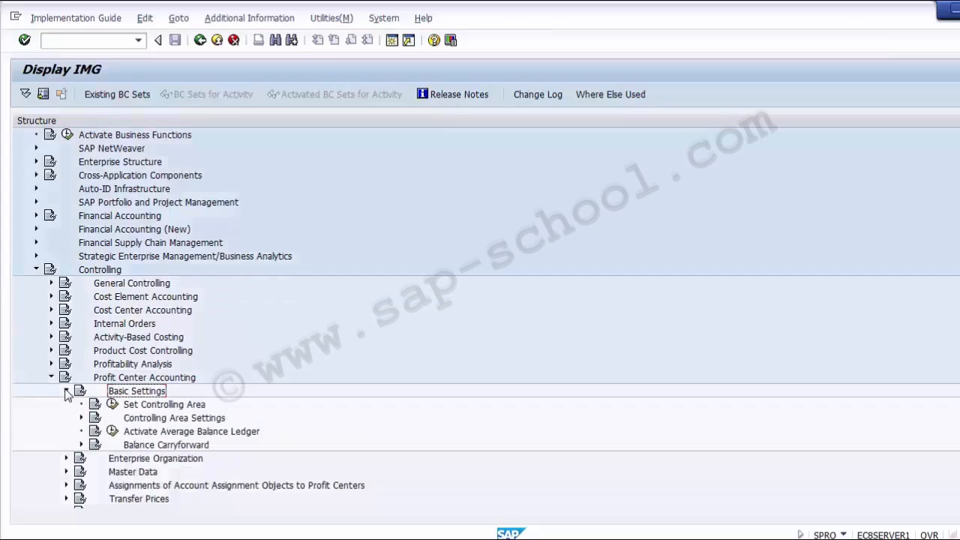
{"action": "left_click", "coordinate": [159, 420]}
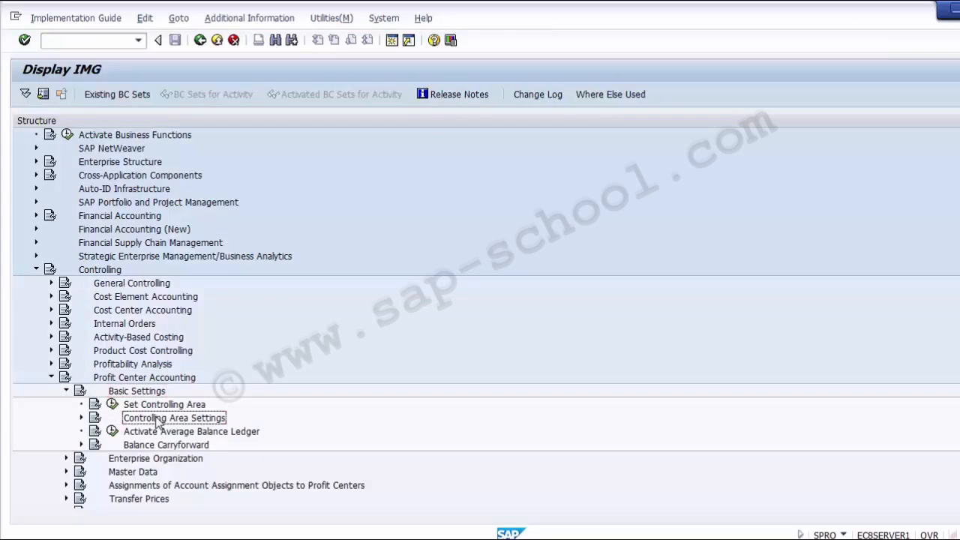
{"action": "left_click", "coordinate": [81, 418]}
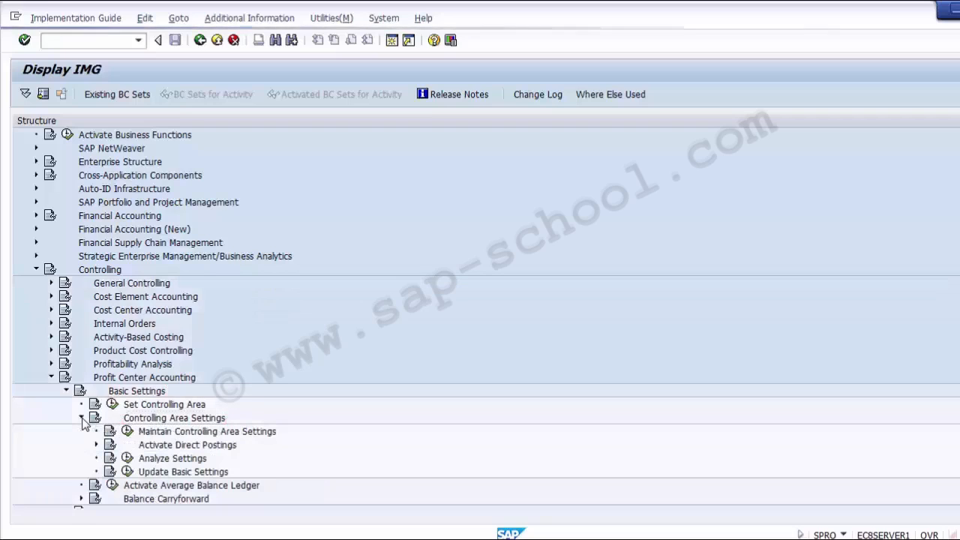
Execute the Maintain Controlling Area Settings activity under Profit Center Accounting's Basic Settings
{"action": "left_click", "coordinate": [208, 434]}
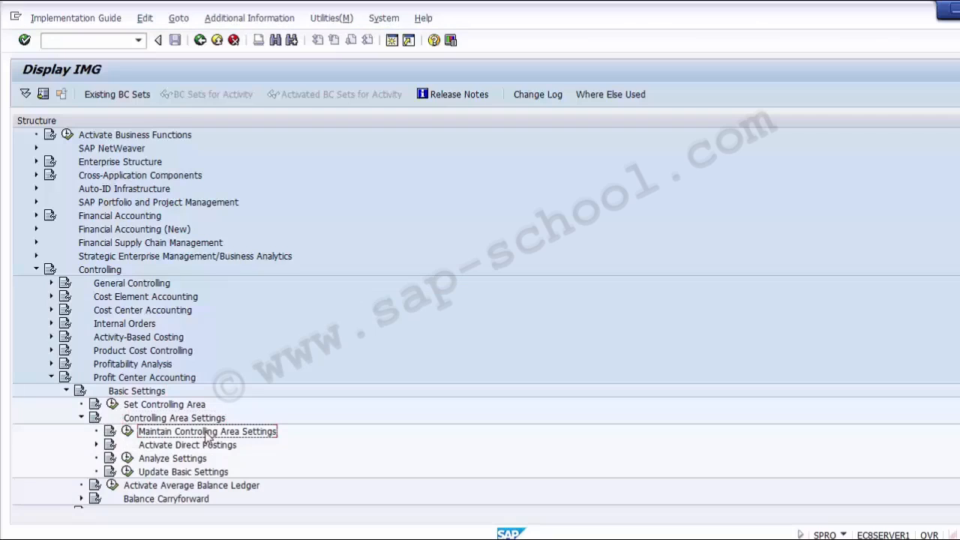
{"action": "left_click", "coordinate": [107, 274]}
{"action": "left_click", "coordinate": [135, 381]}
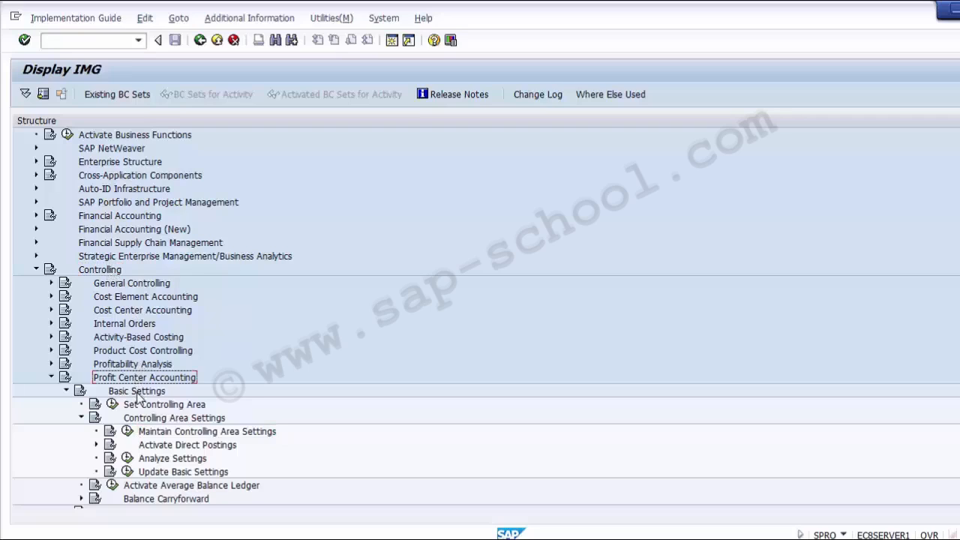
{"action": "left_click", "coordinate": [137, 393]}
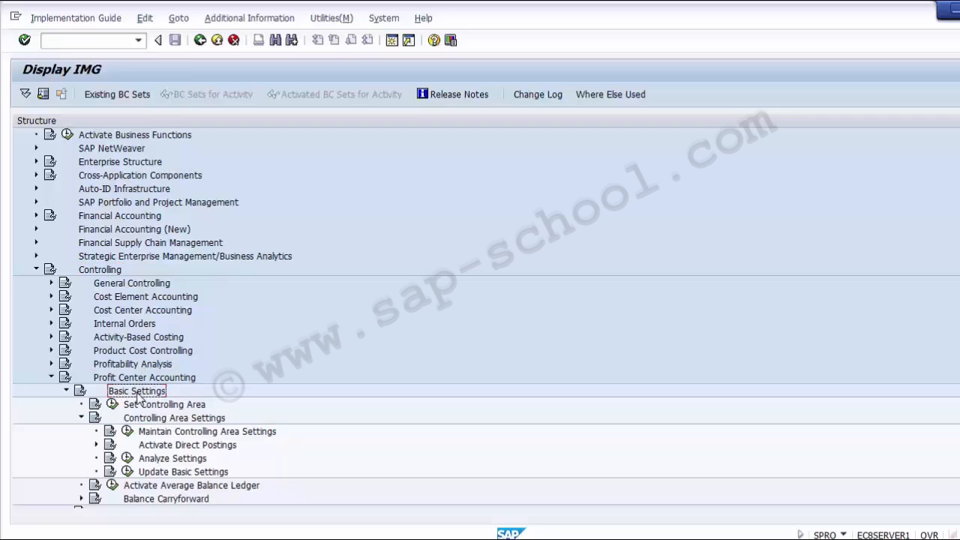
{"action": "left_click", "coordinate": [166, 420]}
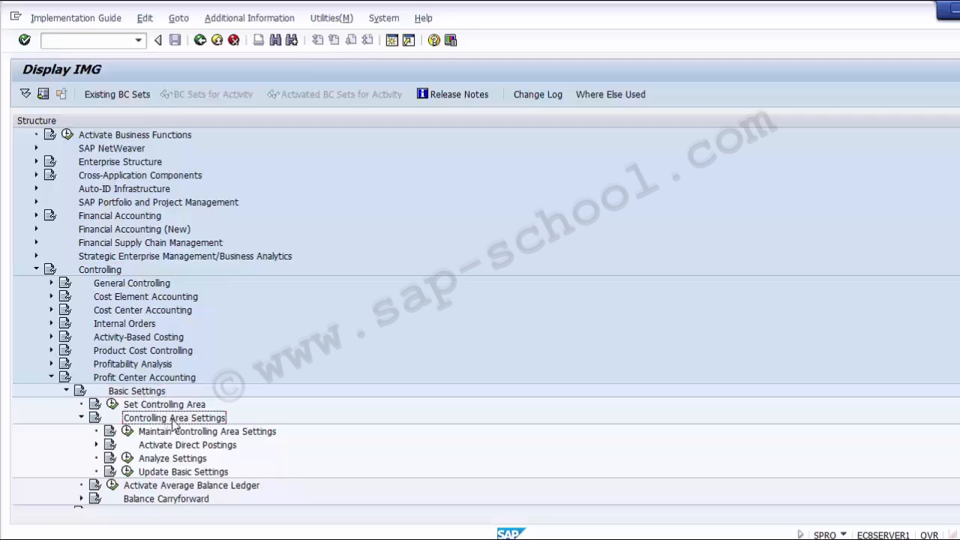
{"action": "left_click", "coordinate": [192, 434]}
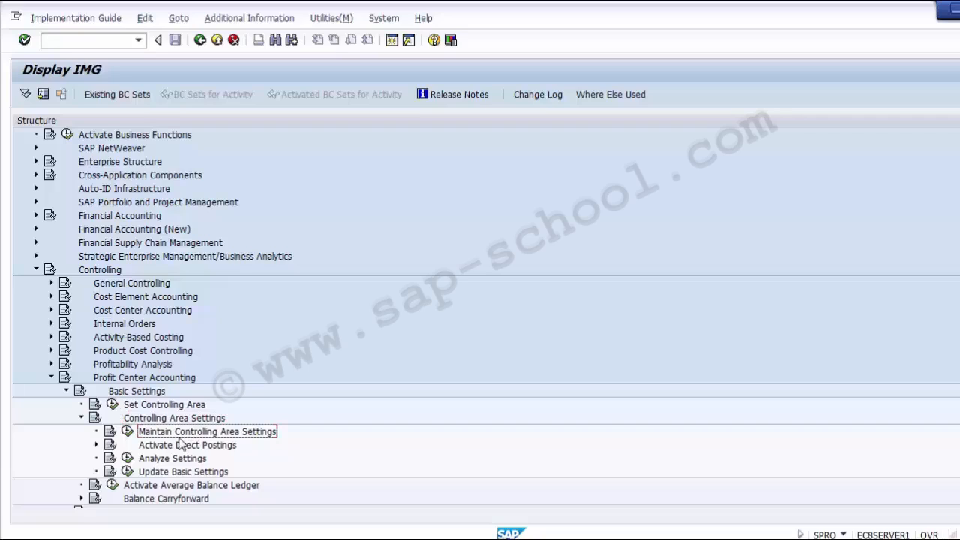
{"action": "left_click", "coordinate": [127, 433]}
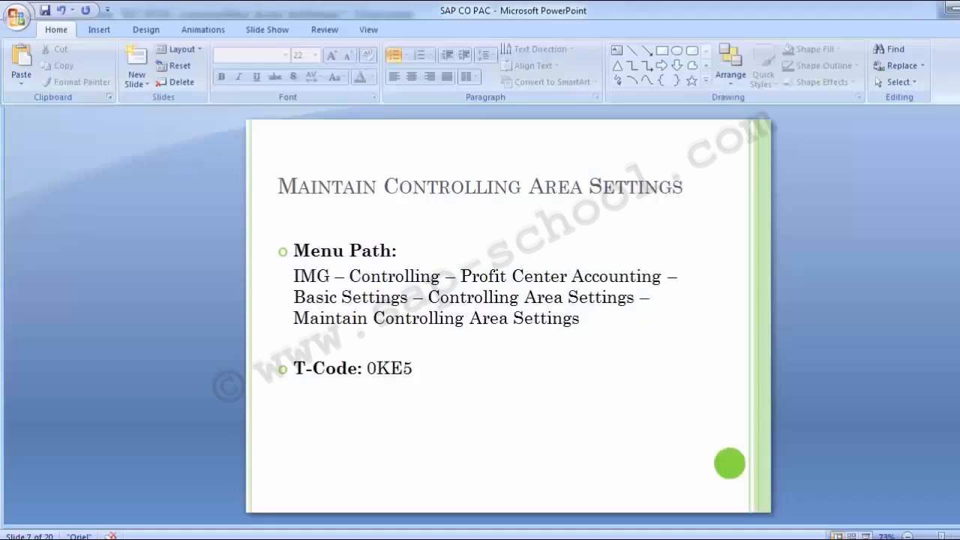
Review the PowerPoint slides from Maintain Controlling Area Settings through Maintain Plan Versions and Master Data to Maintain Standard Hierarchy
{"action": "key", "text": "Page_Down"}
{"action": "key", "text": "Page_Down"}
{"action": "key", "text": "Page_Down"}
{"action": "key", "text": "Page_Down"}
{"action": "key", "text": "Page_Down"}
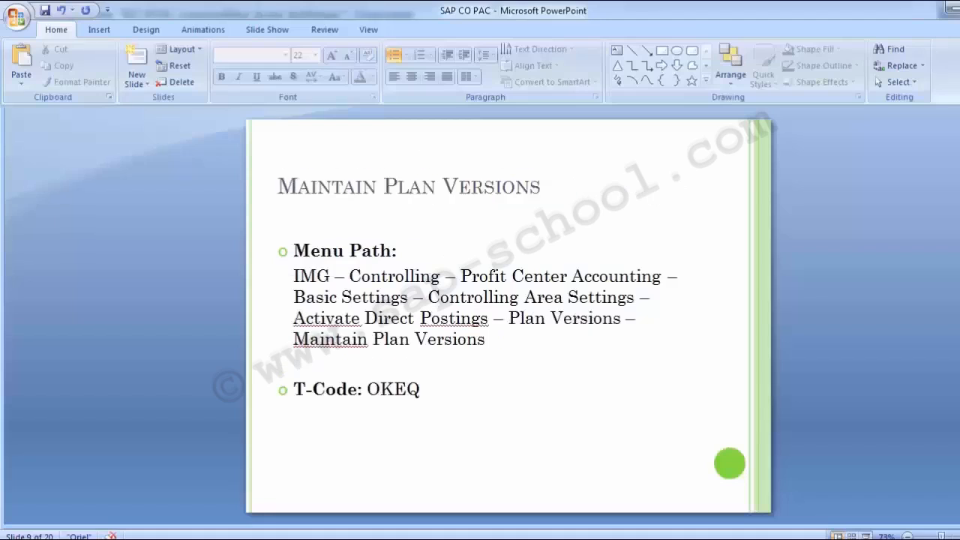
{"action": "key", "text": "Page_Up"}
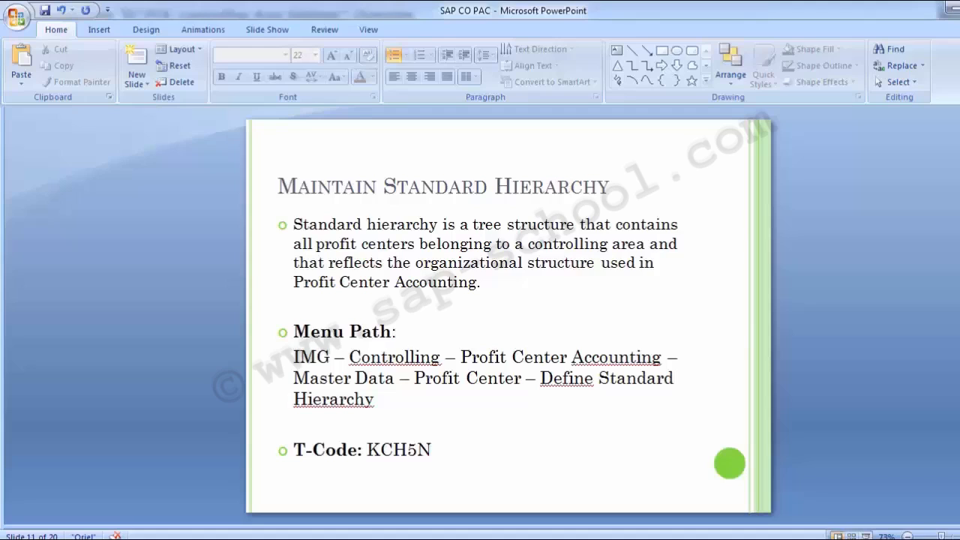
{"action": "key", "text": "Page_Up"}
{"action": "key", "text": "Page_Up"}
{"action": "key", "text": "Page_Up"}
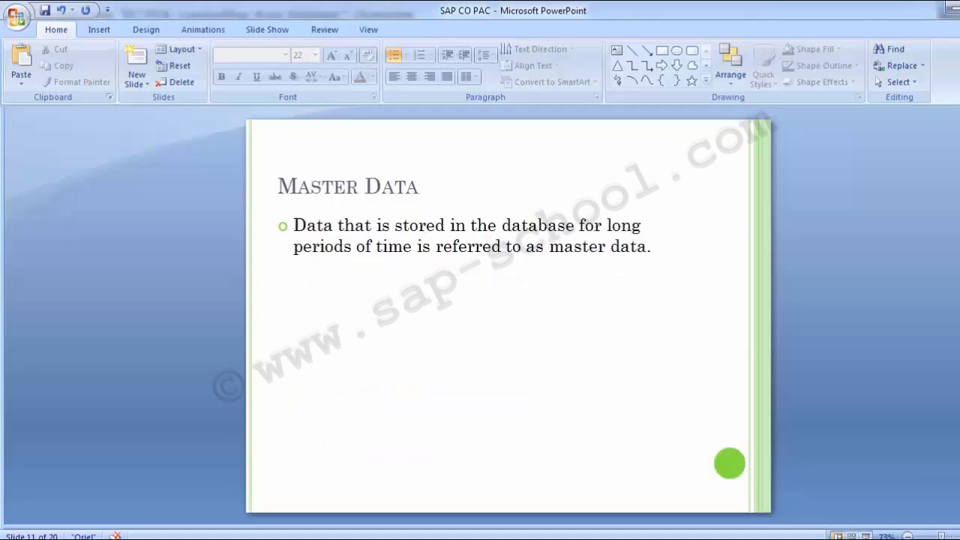
{"action": "key", "text": "Page_Up"}
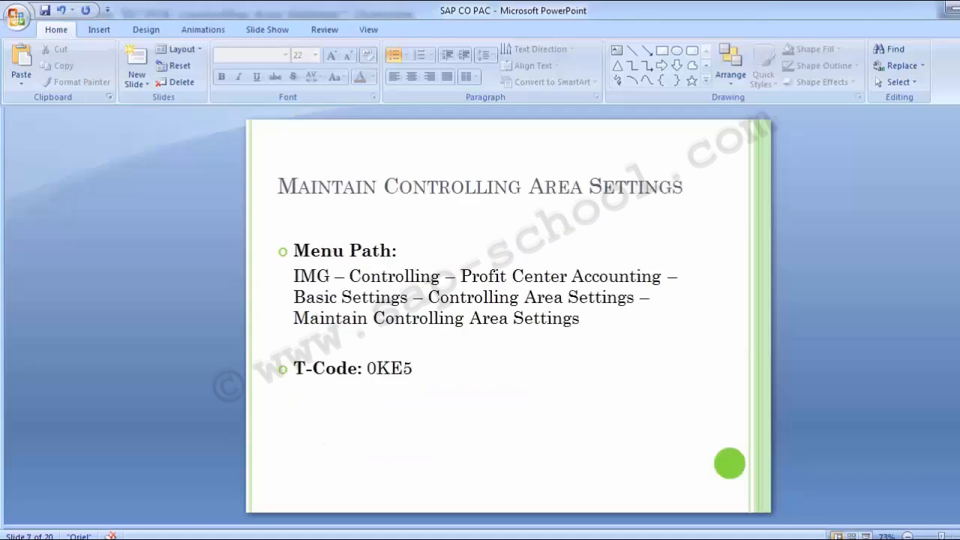
{"action": "key", "text": "Page_Down"}
{"action": "key", "text": "Page_Down"}
{"action": "key", "text": "Page_Up"}
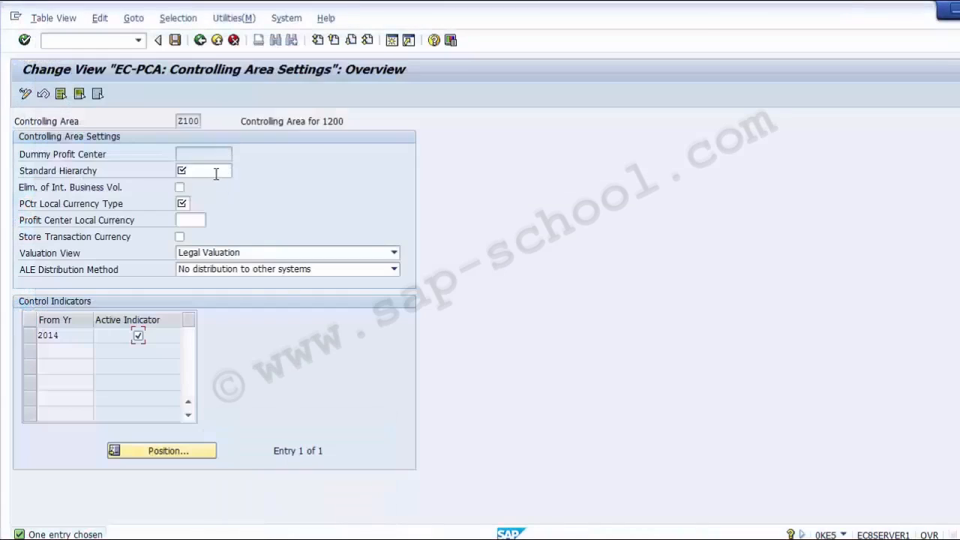
Set the standard hierarchy to 1200 in the settings of controlling area Z100
{"action": "left_click", "coordinate": [216, 173]}
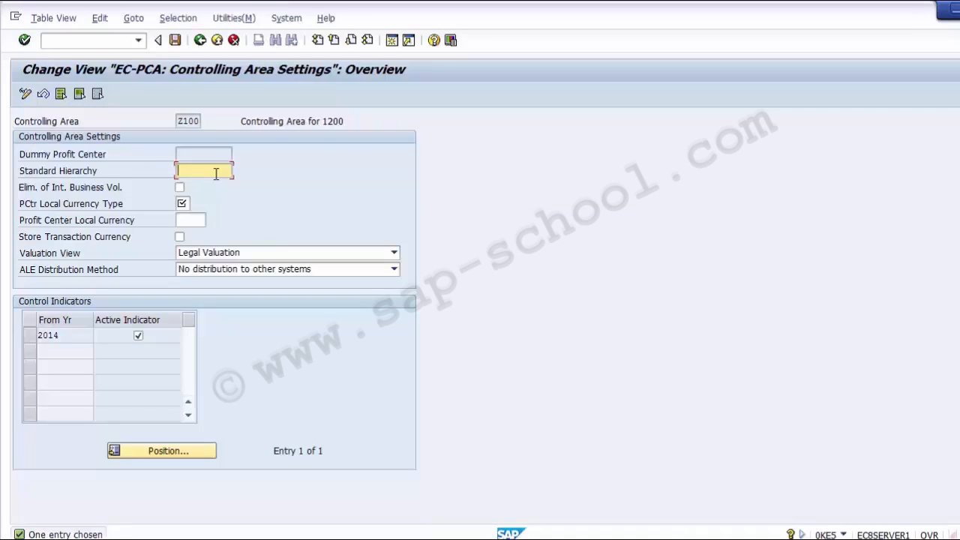
{"action": "type", "text": "1200"}
{"action": "left_click", "coordinate": [63, 193]}
{"action": "left_click", "coordinate": [55, 191]}
{"action": "left_click", "coordinate": [67, 208]}
Set the profit center local currency type to 20 (Controlling area currency) and the profit center local currency to USD
{"action": "left_click", "coordinate": [184, 204]}
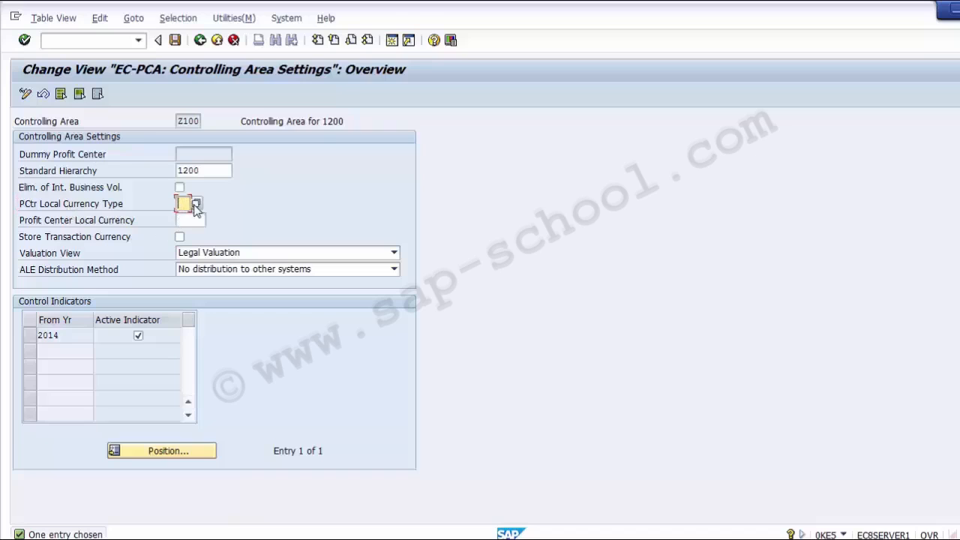
{"action": "left_click", "coordinate": [197, 204]}
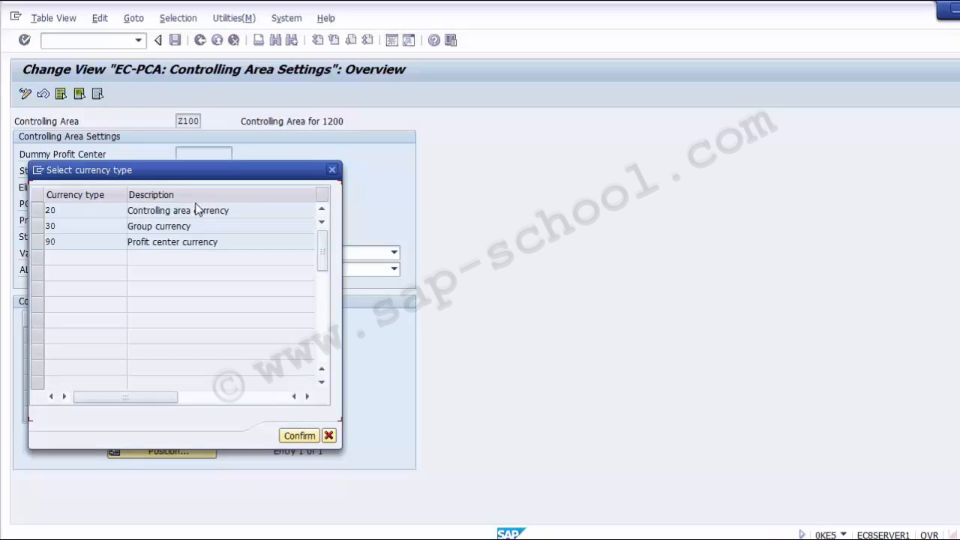
{"action": "left_click", "coordinate": [104, 225]}
{"action": "left_click", "coordinate": [94, 211]}
{"action": "key", "text": "Return"}
{"action": "left_click", "coordinate": [37, 211]}
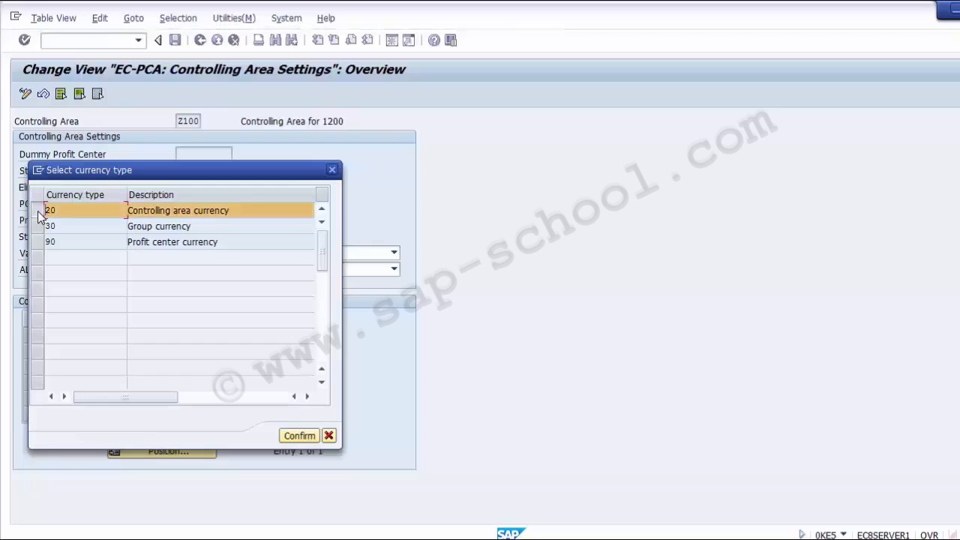
{"action": "left_click", "coordinate": [299, 436]}
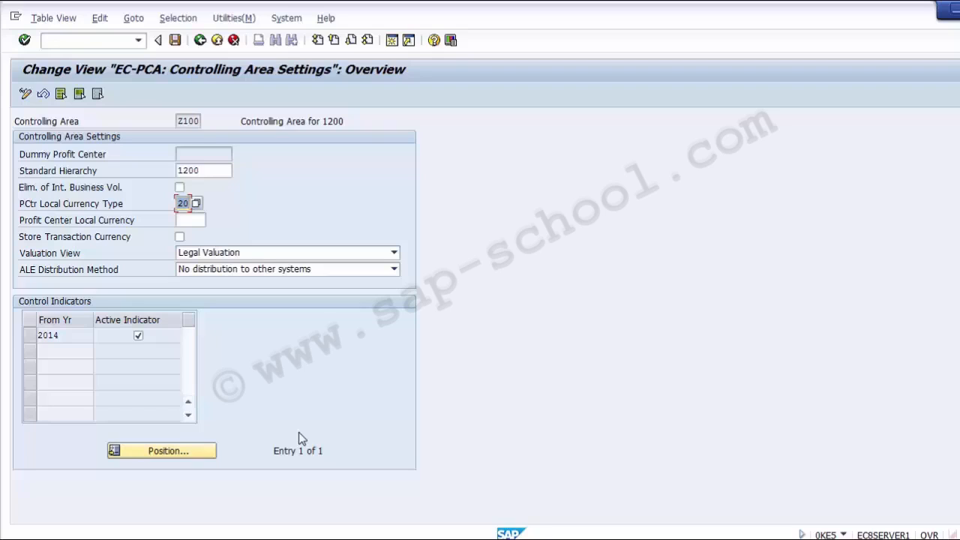
{"action": "key", "text": "Tab"}
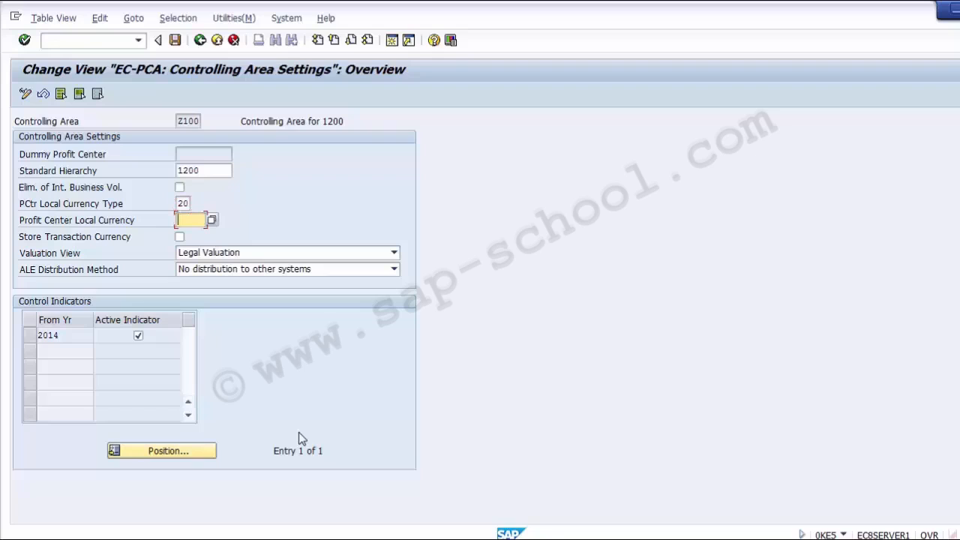
{"action": "type", "text": "USD"}
Review the valuation options available for the controlling area's Valuation View
{"action": "left_click", "coordinate": [52, 257]}
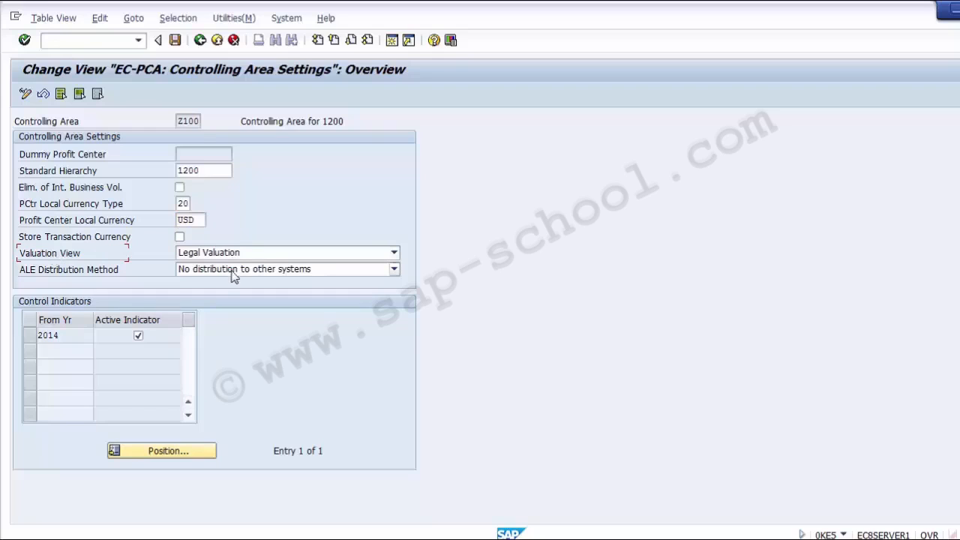
{"action": "left_click", "coordinate": [395, 254]}
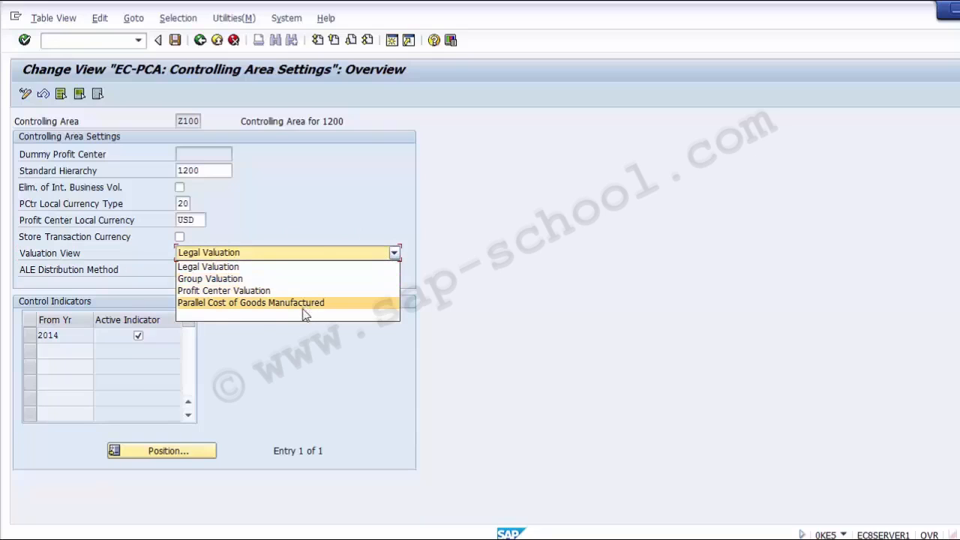
{"action": "left_click", "coordinate": [325, 210]}
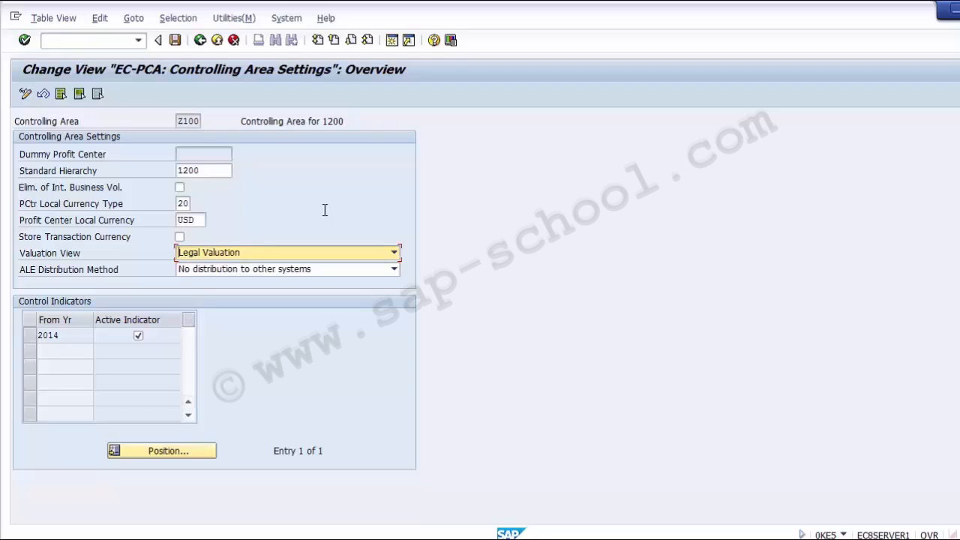
Try Group Valuation and Profit Center Valuation as the Valuation View of controlling area Z100
{"action": "left_click", "coordinate": [268, 257]}
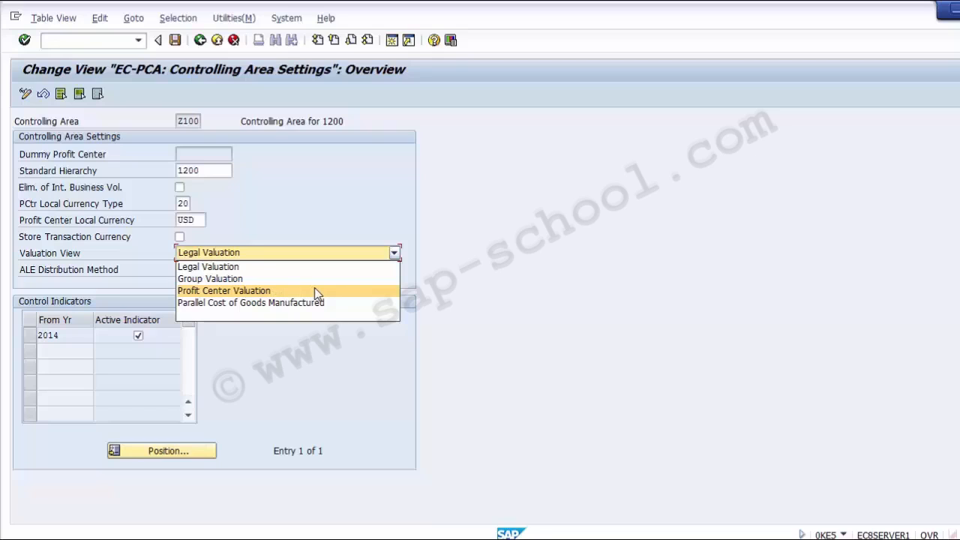
{"action": "left_click", "coordinate": [247, 268]}
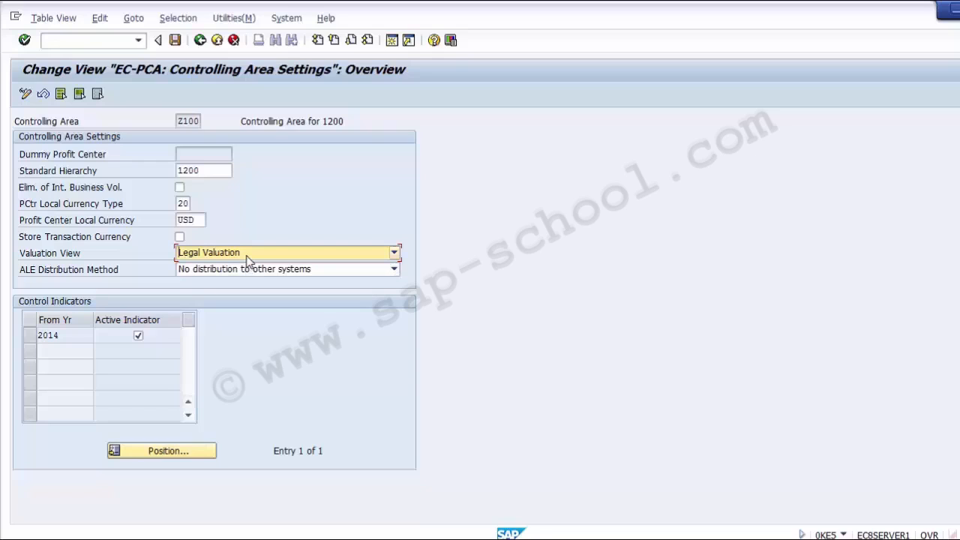
{"action": "left_click", "coordinate": [247, 257]}
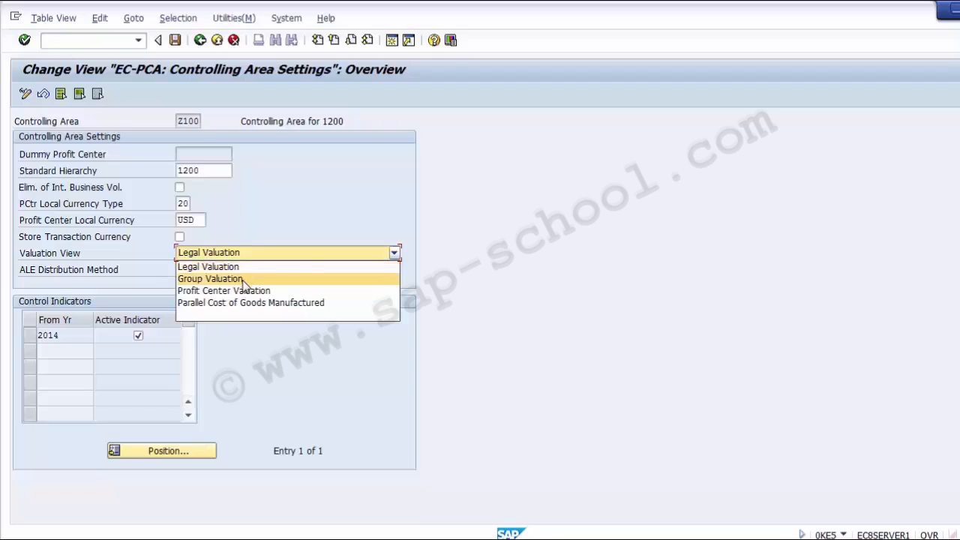
{"action": "left_click", "coordinate": [243, 280]}
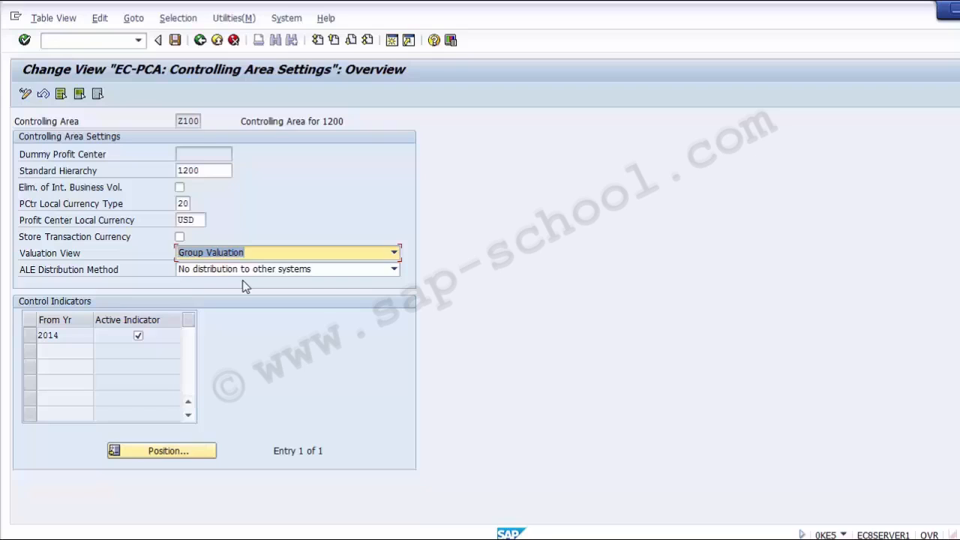
{"action": "left_click", "coordinate": [246, 254]}
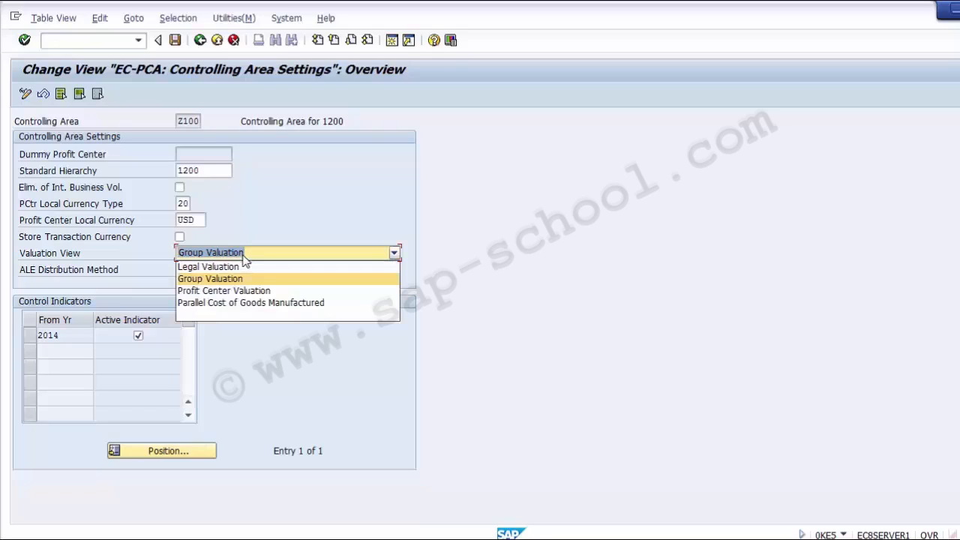
{"action": "left_click", "coordinate": [248, 292]}
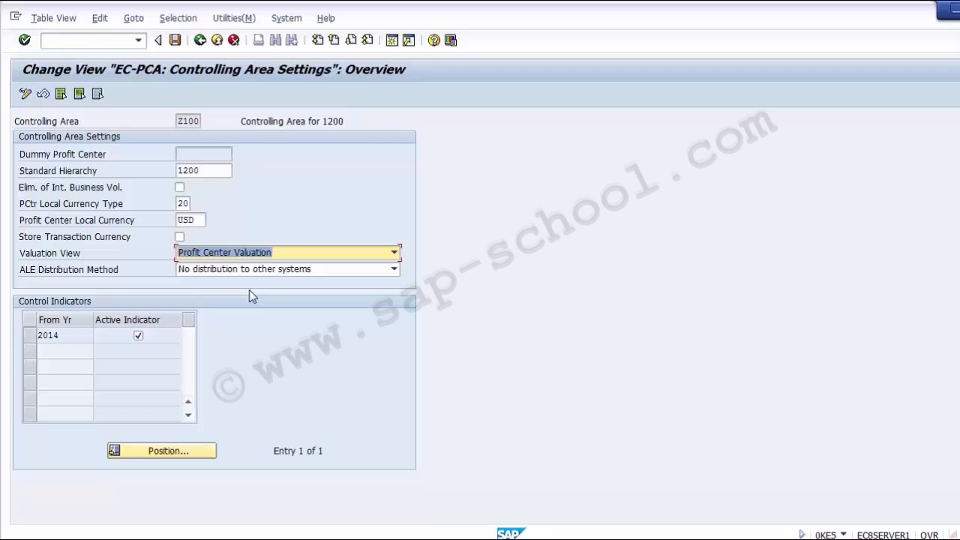
Set the Valuation View to Legal Valuation and the ALE Distribution Method to No distribution to other systems
{"action": "left_click", "coordinate": [302, 255]}
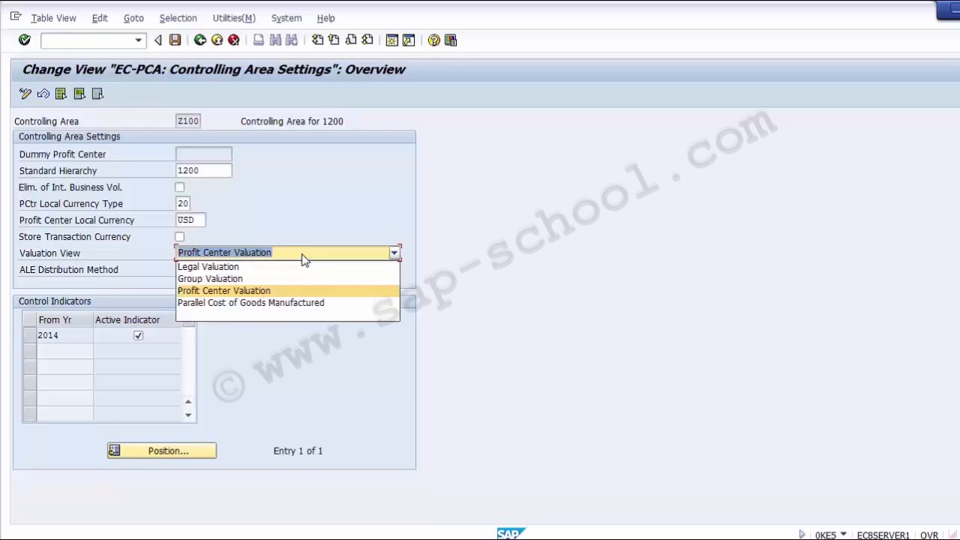
{"action": "left_click", "coordinate": [270, 267]}
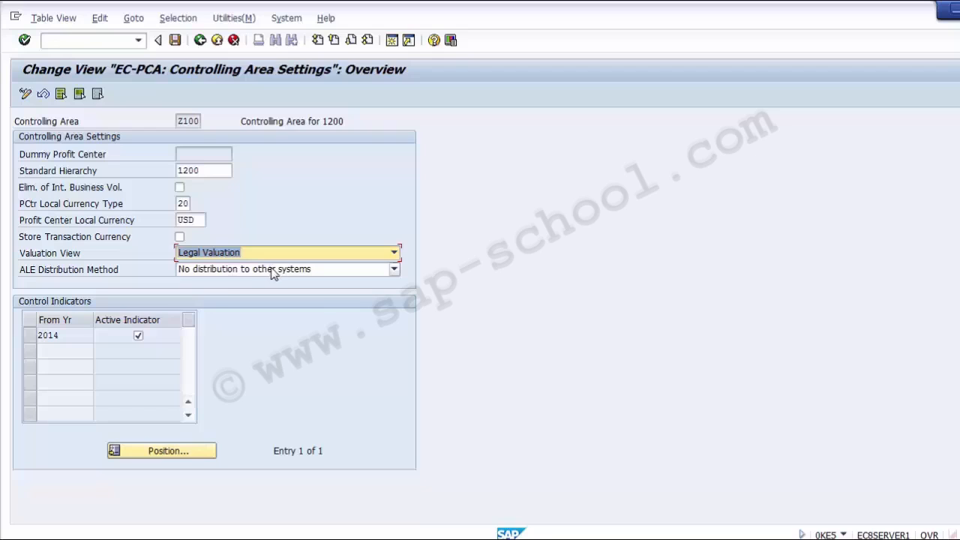
{"action": "left_click", "coordinate": [272, 273]}
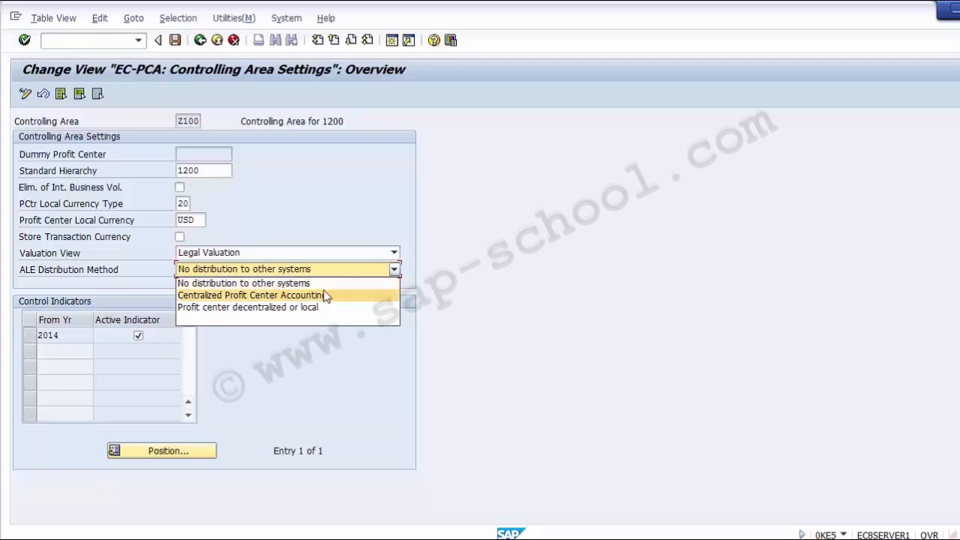
{"action": "left_click", "coordinate": [308, 284]}
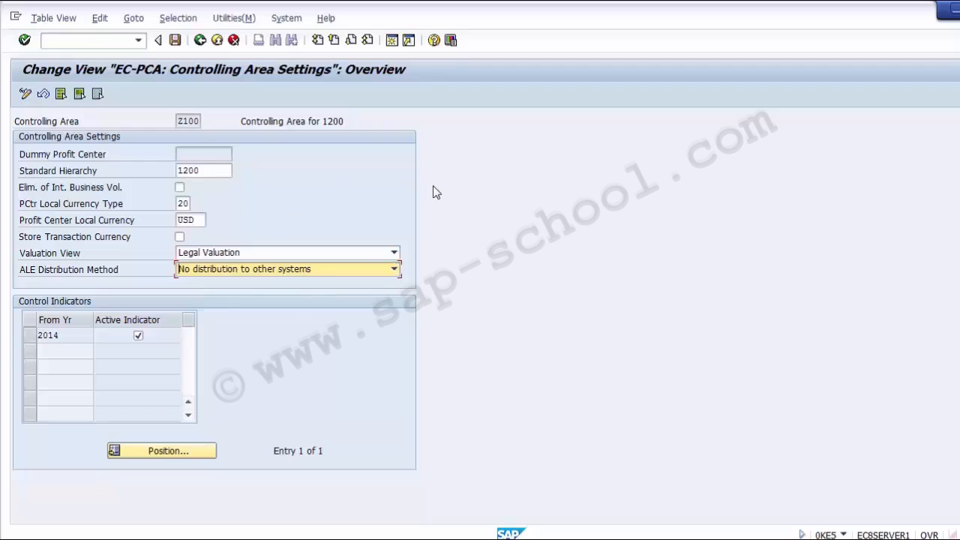
Check the hierarchy, currency and 2014 control indicator entries of controlling area Z100 and save the settings
{"action": "left_click", "coordinate": [215, 173]}
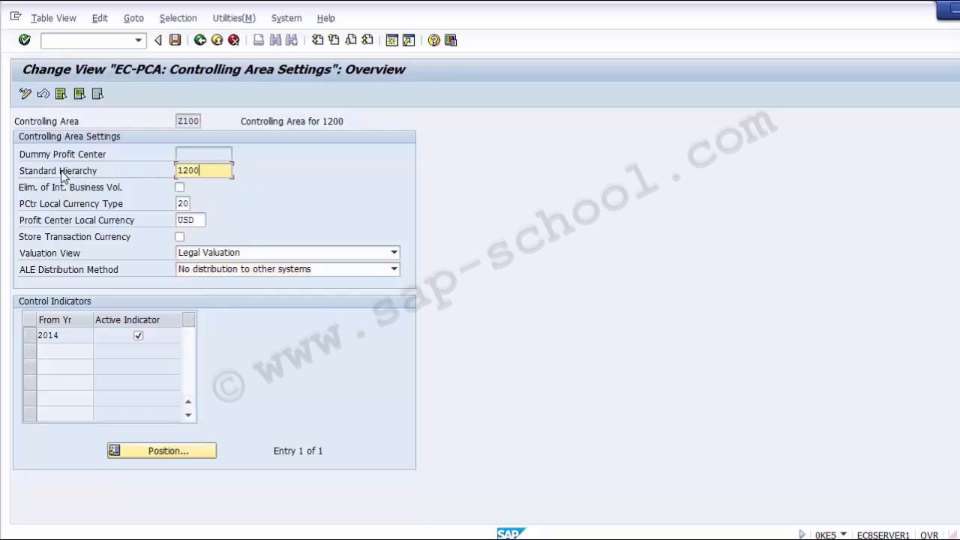
{"action": "left_click", "coordinate": [223, 171]}
{"action": "left_click", "coordinate": [183, 203]}
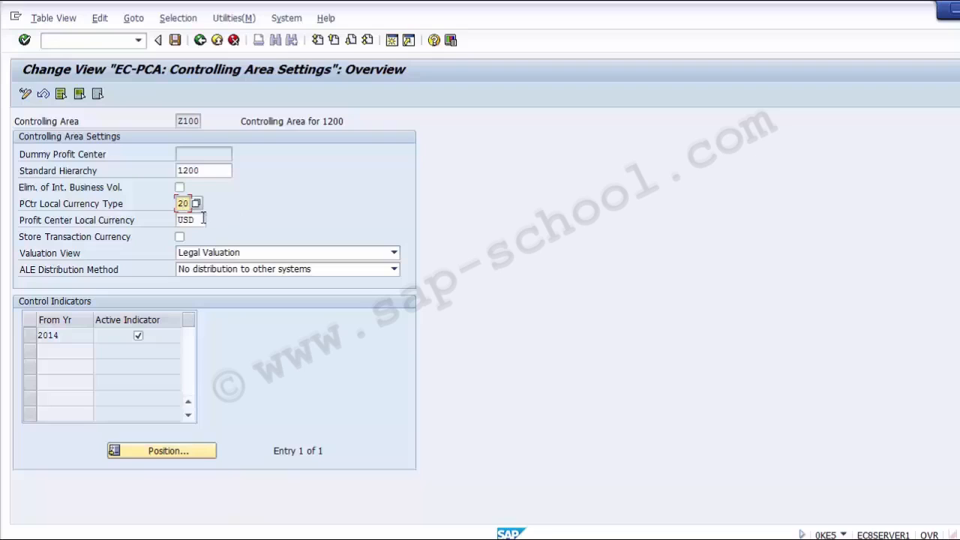
{"action": "left_click", "coordinate": [202, 220]}
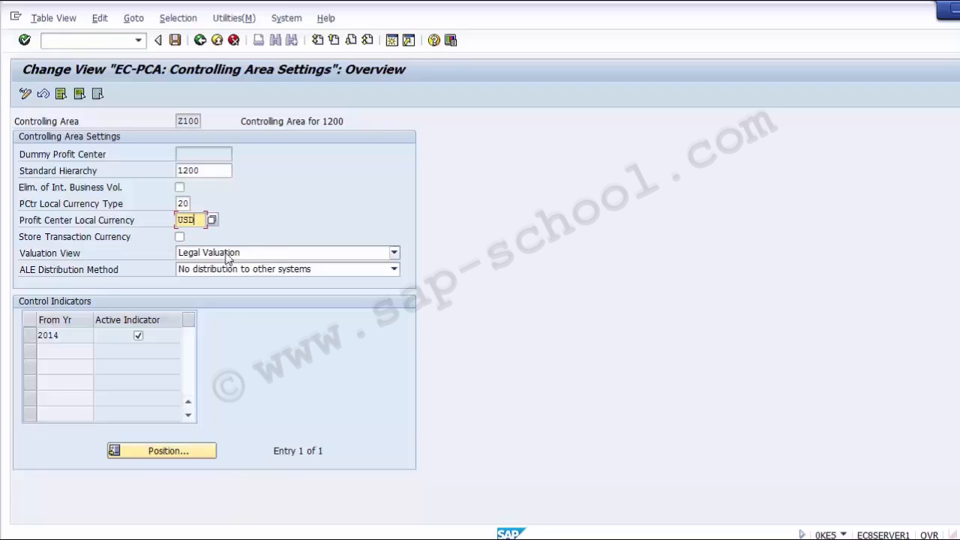
{"action": "left_click", "coordinate": [103, 275]}
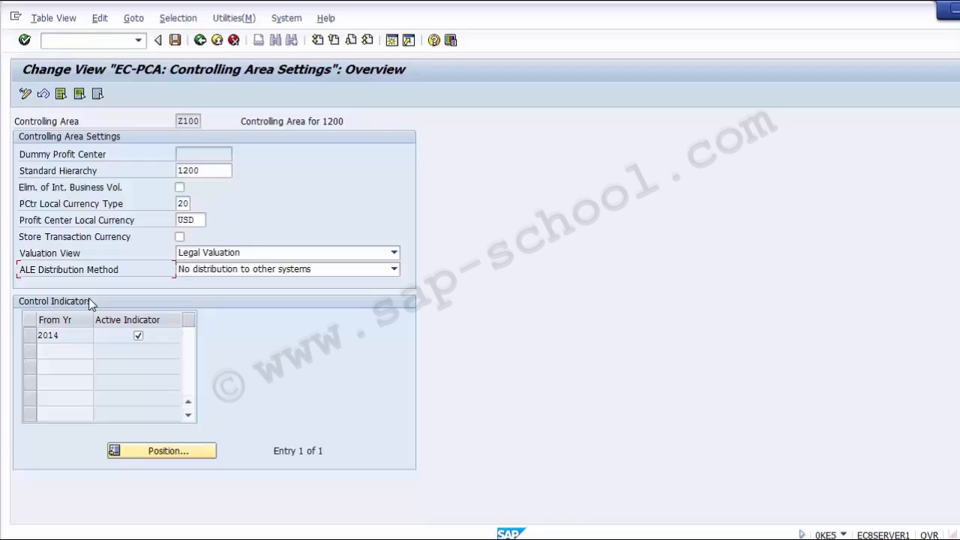
{"action": "left_click", "coordinate": [57, 335]}
{"action": "left_click", "coordinate": [148, 337]}
{"action": "left_click", "coordinate": [149, 339]}
{"action": "left_click", "coordinate": [176, 41]}
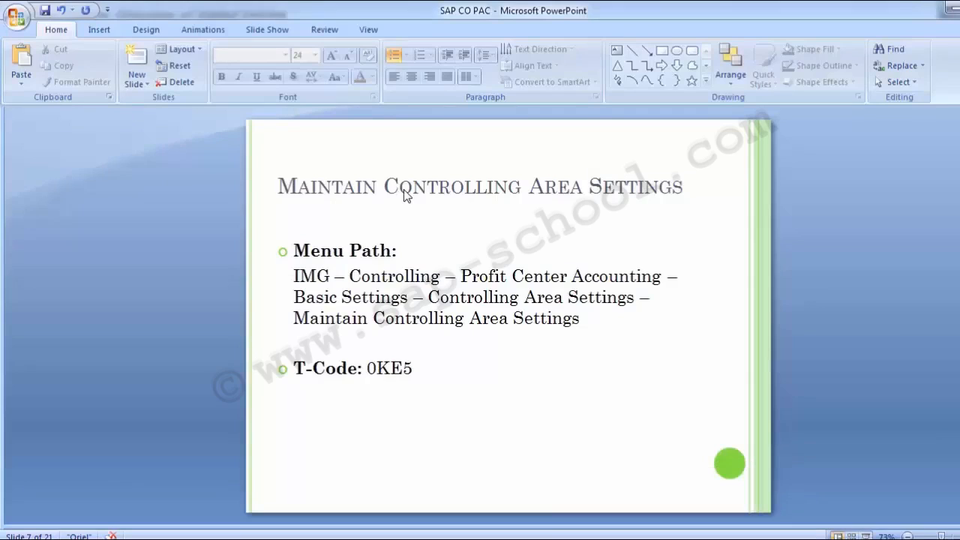
Bring up the Define Dummy Profit Center slide in PowerPoint and start transaction KE59 in the second SAP session
{"action": "scroll", "coordinate": [403, 194], "scroll_direction": "down", "scroll_amount": 1}
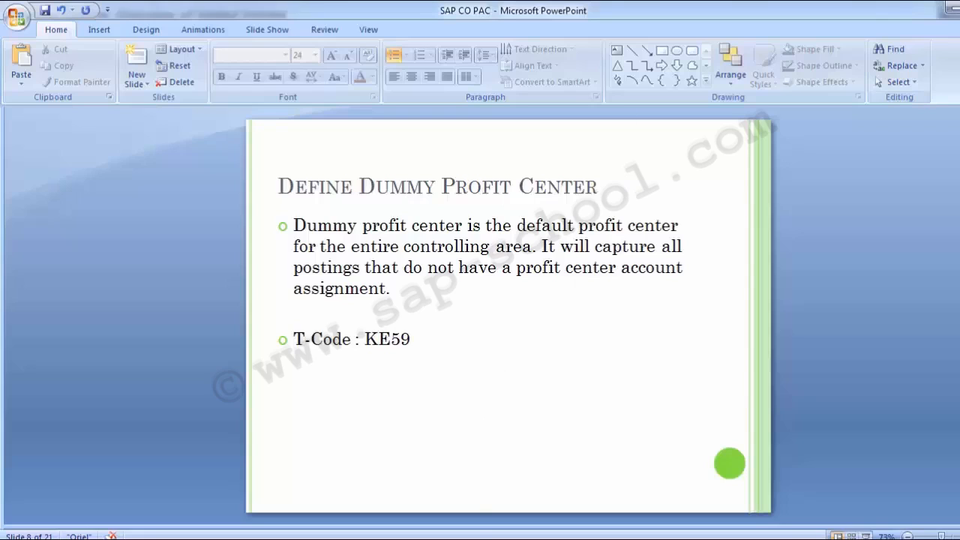
{"action": "left_click", "coordinate": [438, 539]}
{"action": "left_click", "coordinate": [681, 484]}
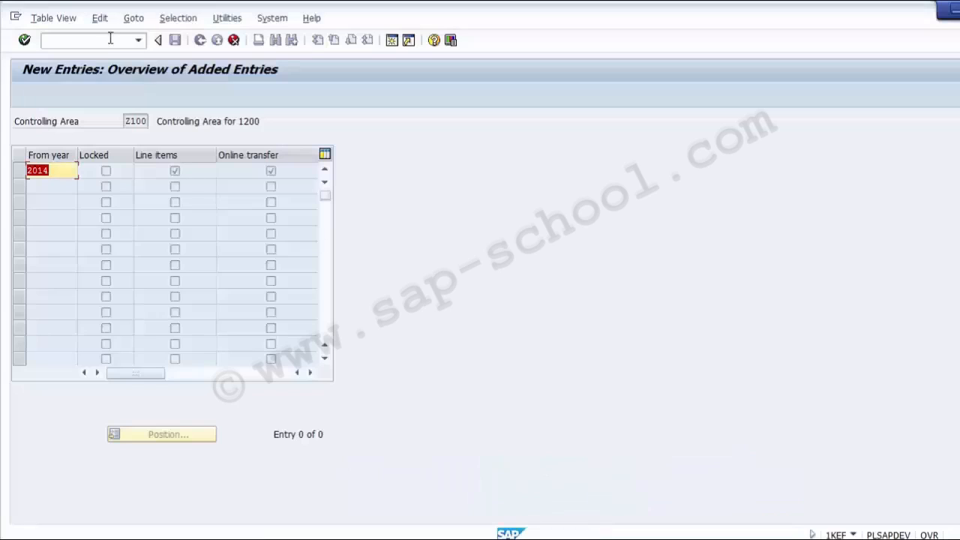
{"action": "type", "text": "/n"}
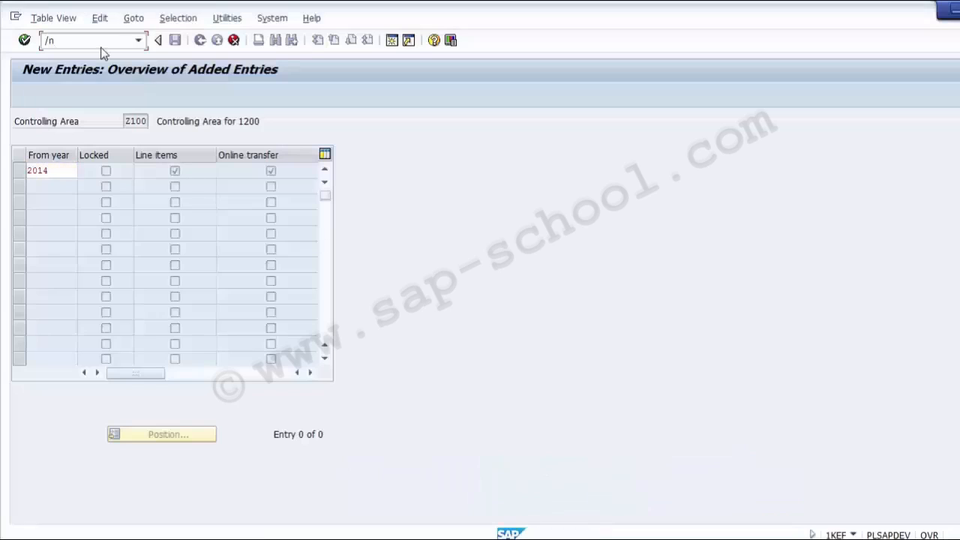
{"action": "type", "text": "KE59"}
{"action": "key", "text": "Return"}
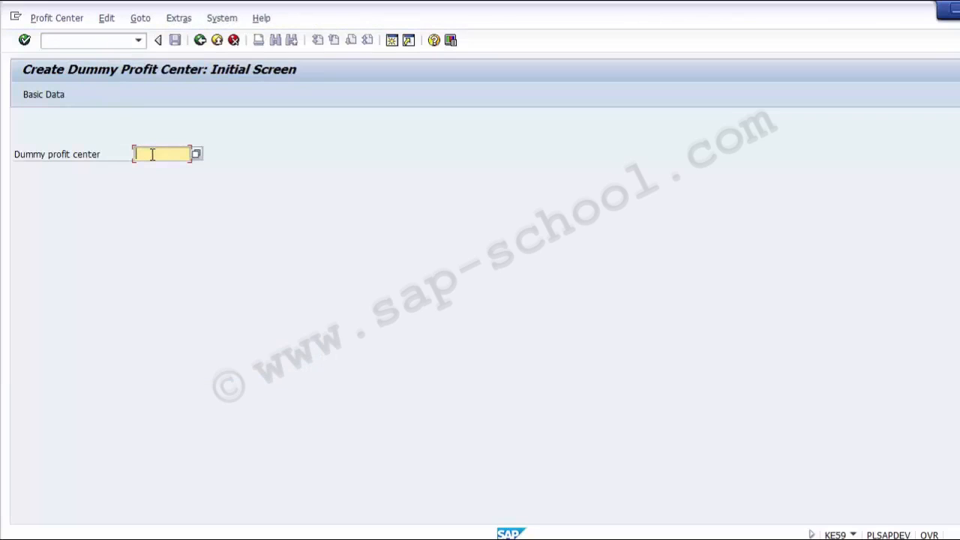
Enter DUMMY as the dummy profit center and open its basic data screen
{"action": "type", "text": "DUMMY"}
{"action": "double_click", "coordinate": [152, 156]}
{"action": "left_click", "coordinate": [50, 100]}
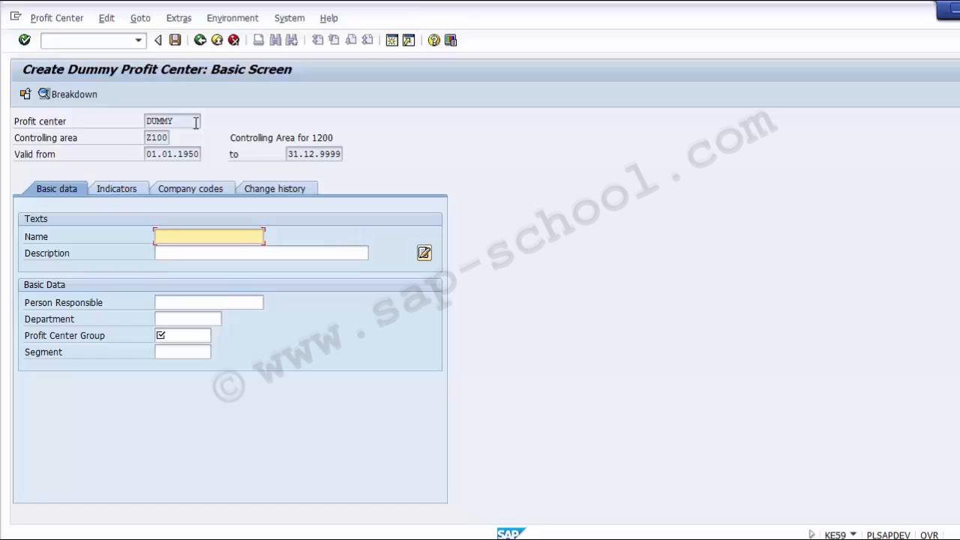
{"action": "left_click_drag", "start_coordinate": [189, 120], "coordinate": [150, 118]}
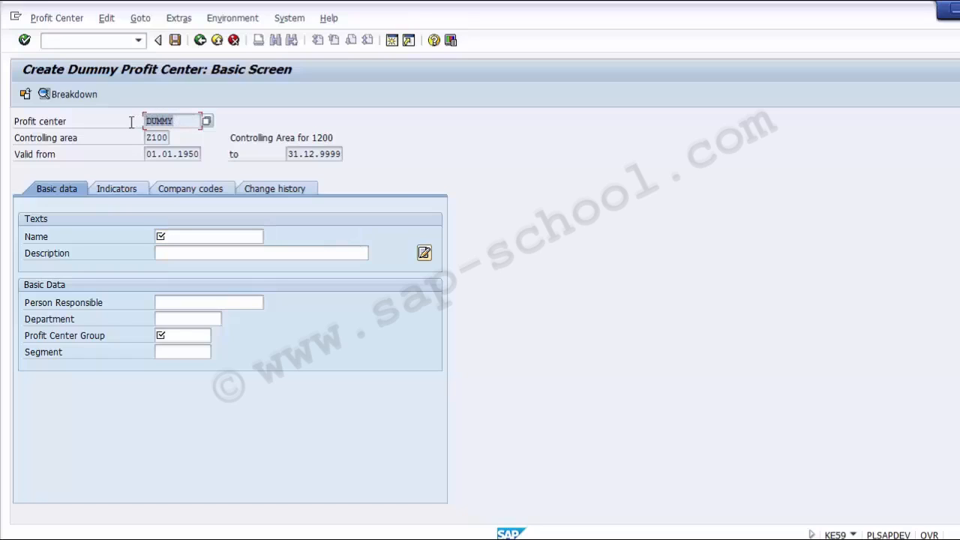
{"action": "left_click_drag", "start_coordinate": [148, 137], "coordinate": [172, 139]}
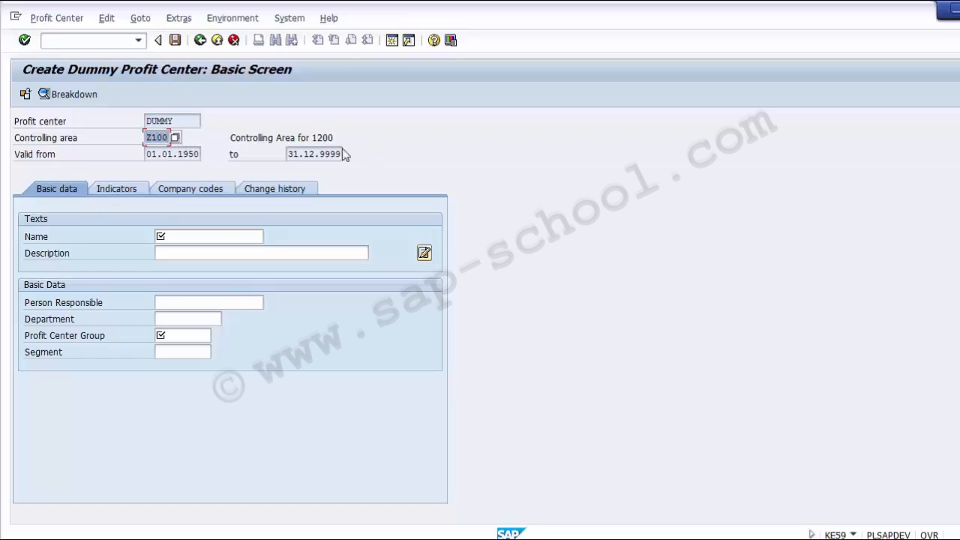
Set the name of the dummy profit center to "Dummy Profit Center"
{"action": "left_click", "coordinate": [194, 235]}
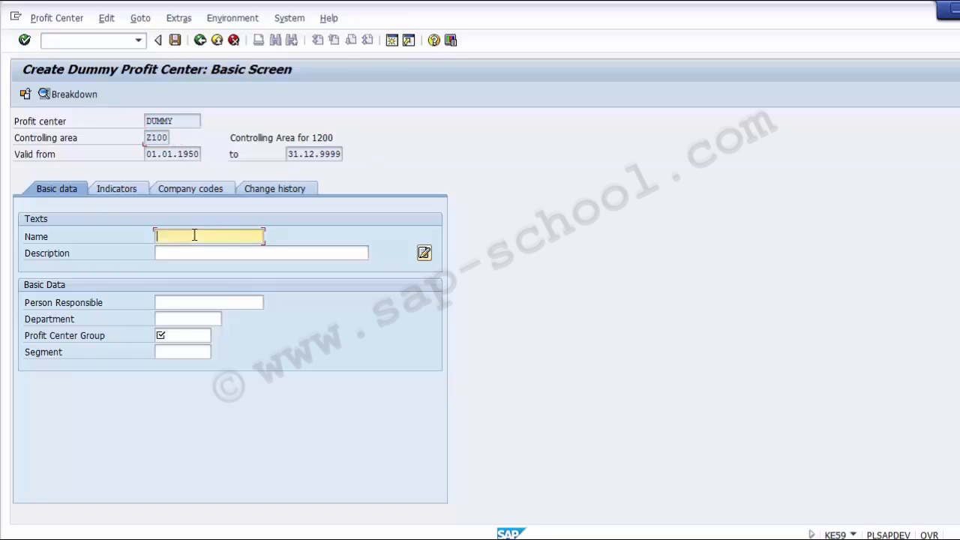
{"action": "type", "text": "D"}
{"action": "type", "text": "mmy Profit Center"}
{"action": "left_click", "coordinate": [165, 237]}
{"action": "type", "text": "uy"}
{"action": "key", "text": "Insert"}
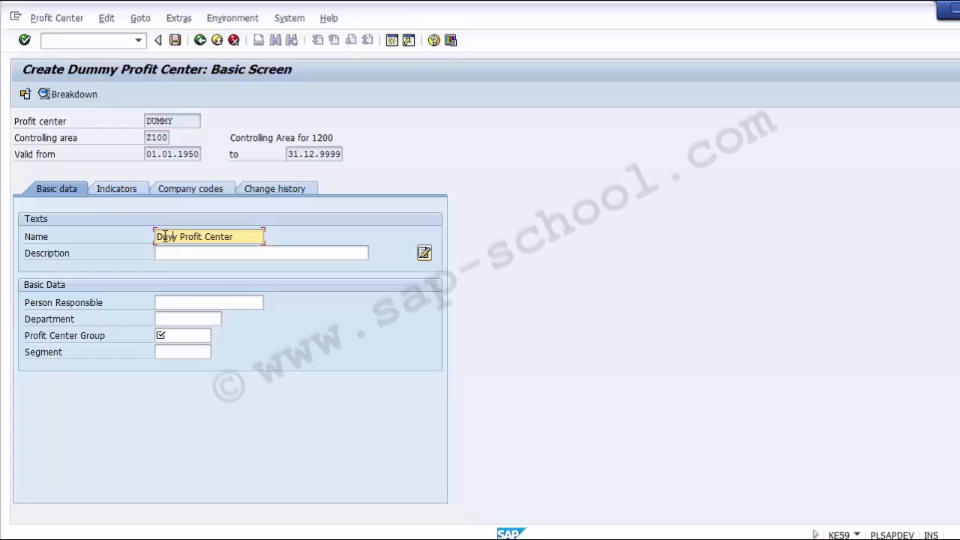
{"action": "type", "text": "mm"}
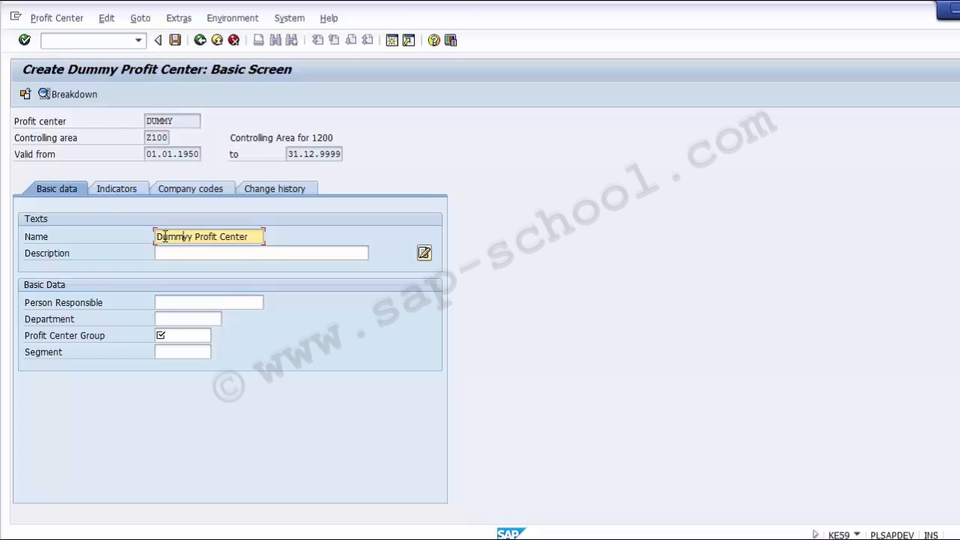
{"action": "key", "text": "Delete"}
Copy the name into the description and extend it to "Dummy Profit Center 2014"
{"action": "left_click_drag", "start_coordinate": [248, 236], "coordinate": [141, 234]}
{"action": "key", "text": "ctrl+c"}
{"action": "left_click", "coordinate": [161, 255]}
{"action": "key", "text": "ctrl+v"}
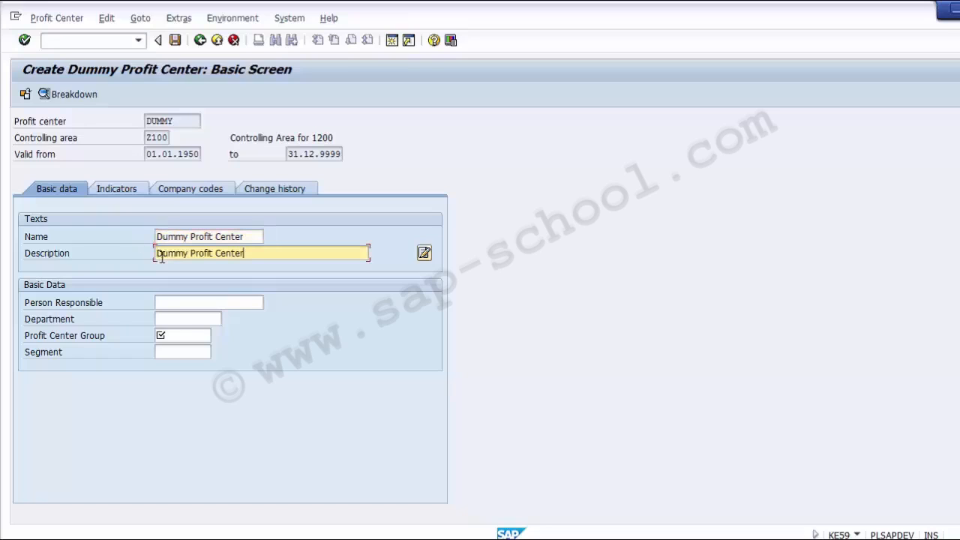
{"action": "type", "text": "2014"}
Set the department to Controlling and the profit center group to 1200
{"action": "left_click", "coordinate": [173, 303]}
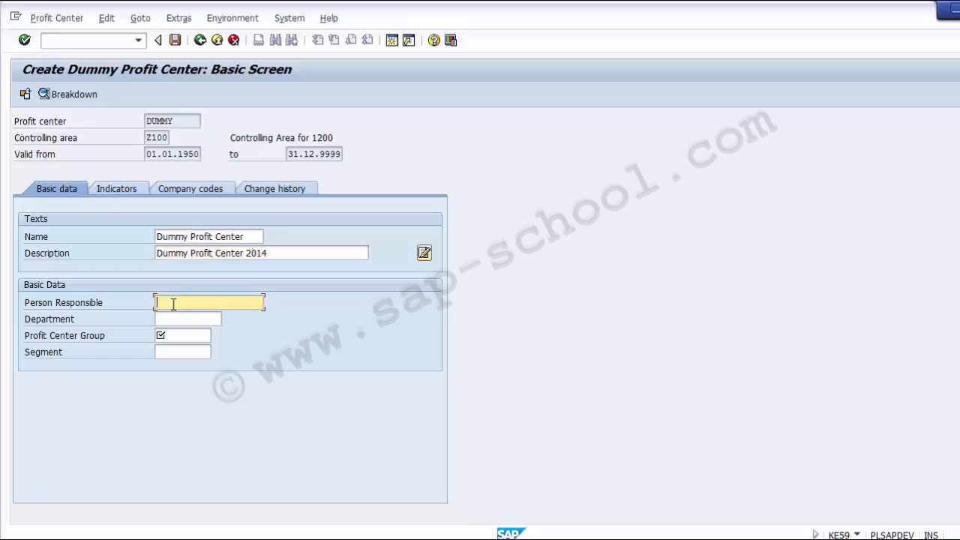
{"action": "left_click", "coordinate": [171, 322]}
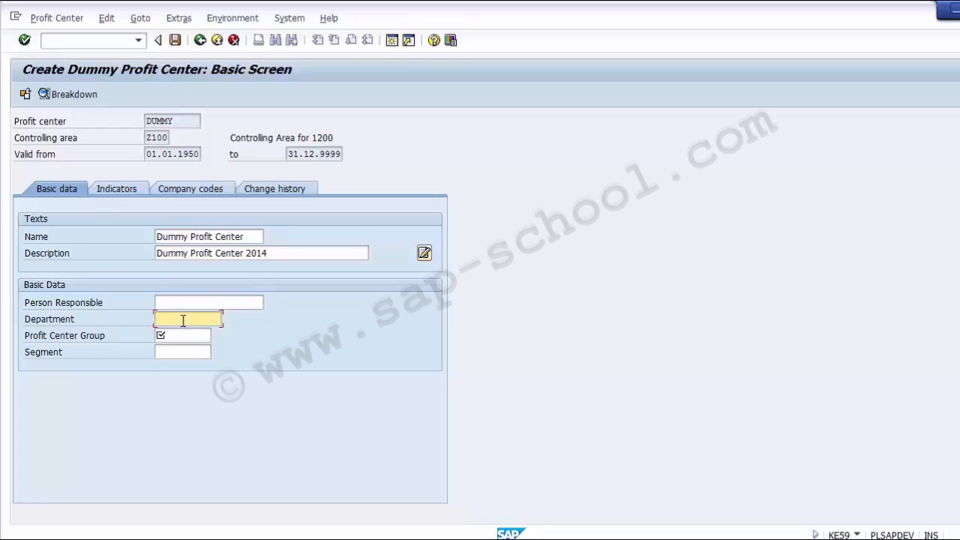
{"action": "type", "text": "Controlling"}
{"action": "left_click", "coordinate": [184, 335]}
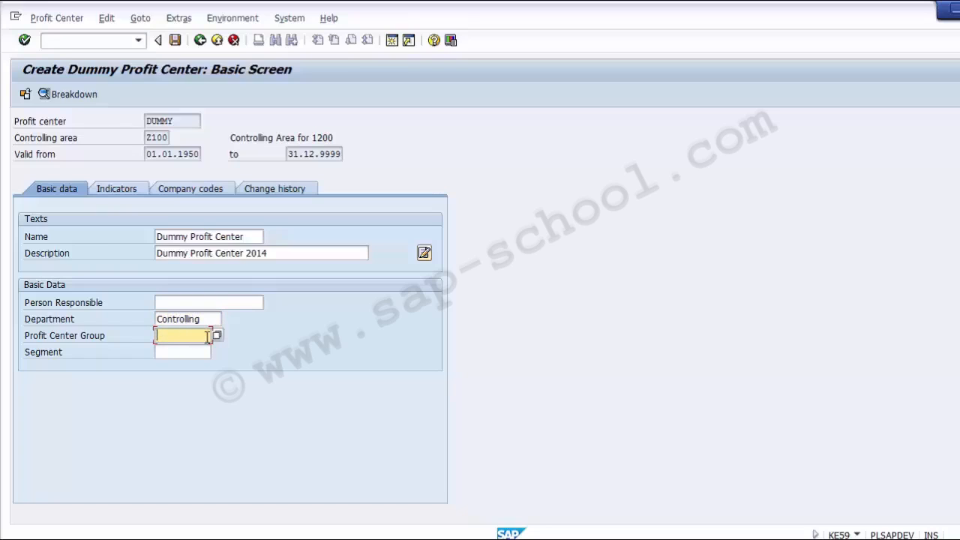
{"action": "type", "text": "1200"}
{"action": "key", "text": "Return"}
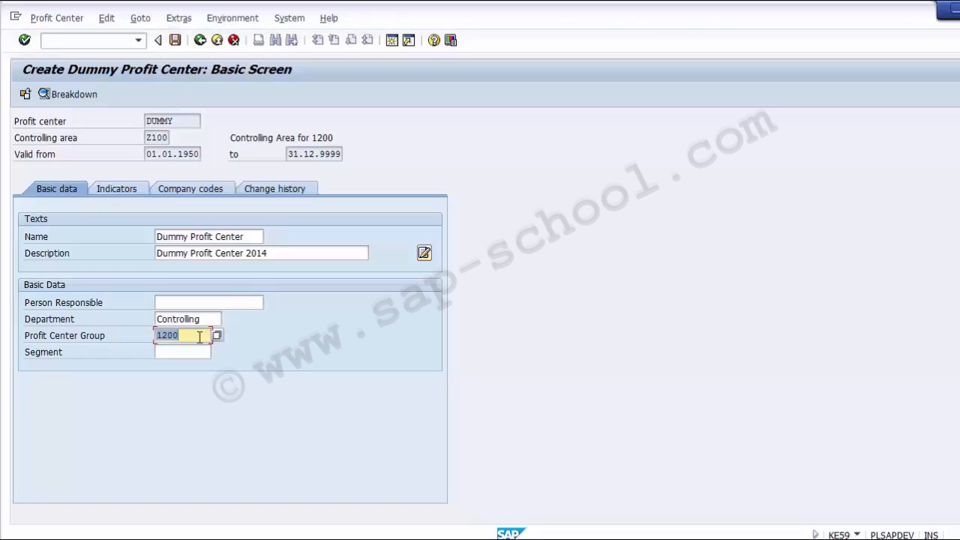
{"action": "left_click", "coordinate": [195, 337]}
{"action": "left_click_drag", "start_coordinate": [195, 337], "coordinate": [144, 335]}
{"action": "left_click", "coordinate": [115, 342]}
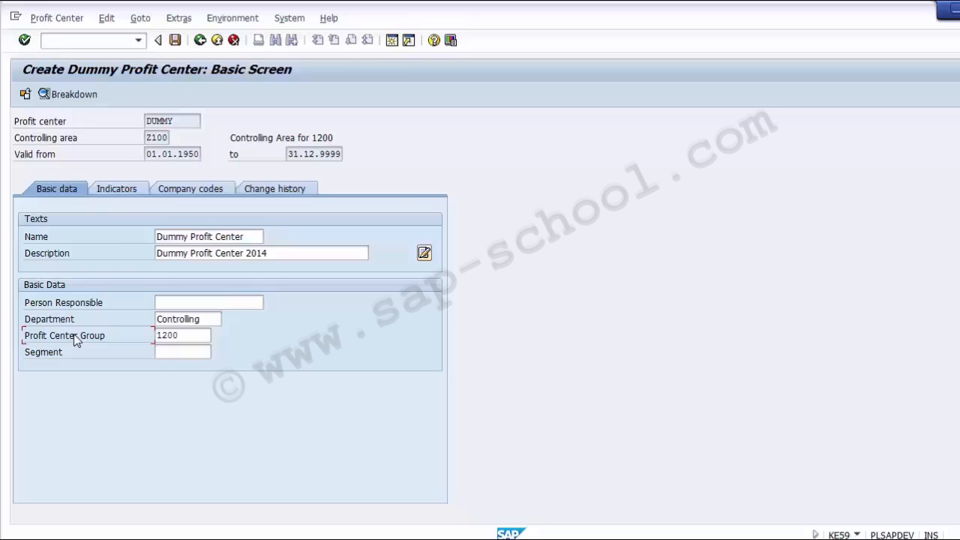
{"action": "left_click", "coordinate": [201, 337]}
{"action": "left_click_drag", "start_coordinate": [183, 335], "coordinate": [158, 336]}
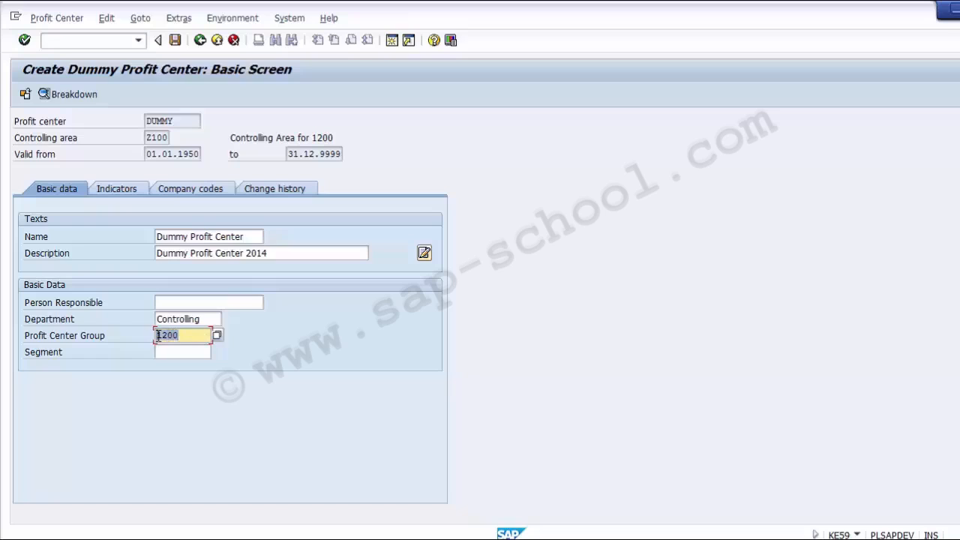
{"action": "left_click", "coordinate": [84, 338]}
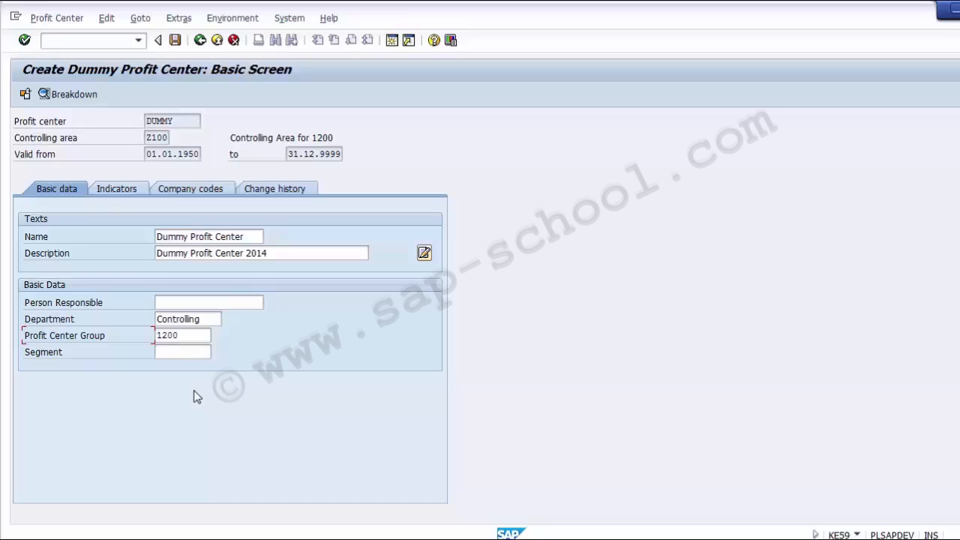
Assign segment 1000 (Common) to the dummy profit center and save it
{"action": "left_click", "coordinate": [175, 41]}
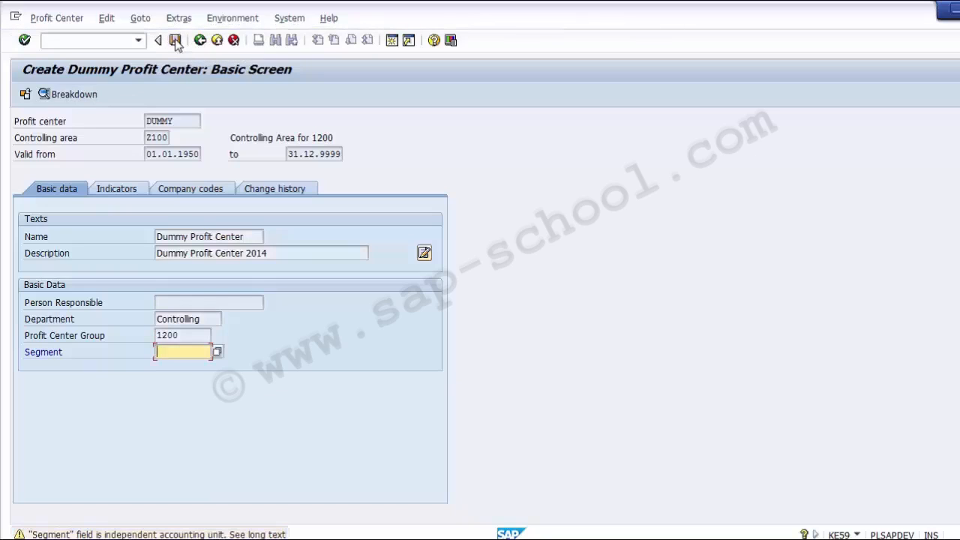
{"action": "left_click", "coordinate": [218, 352]}
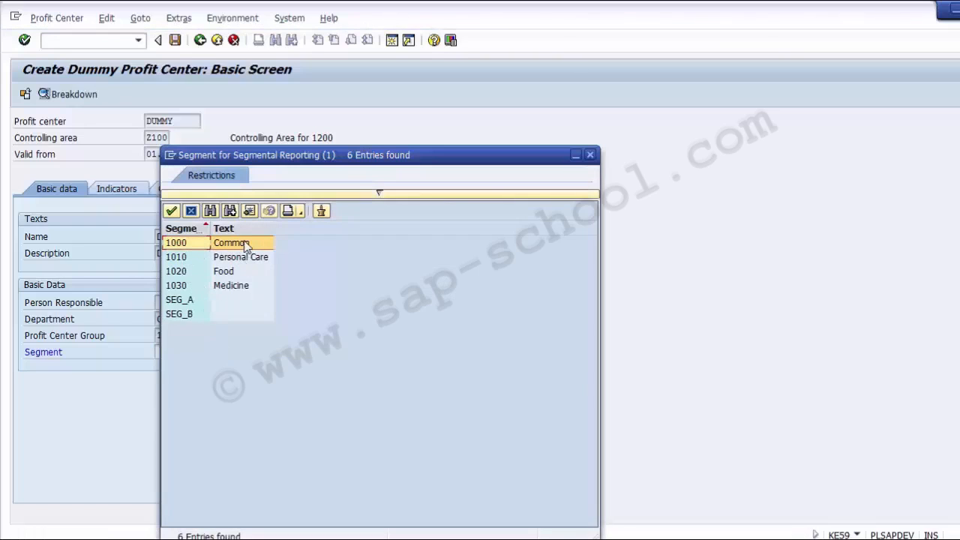
{"action": "left_click", "coordinate": [245, 245]}
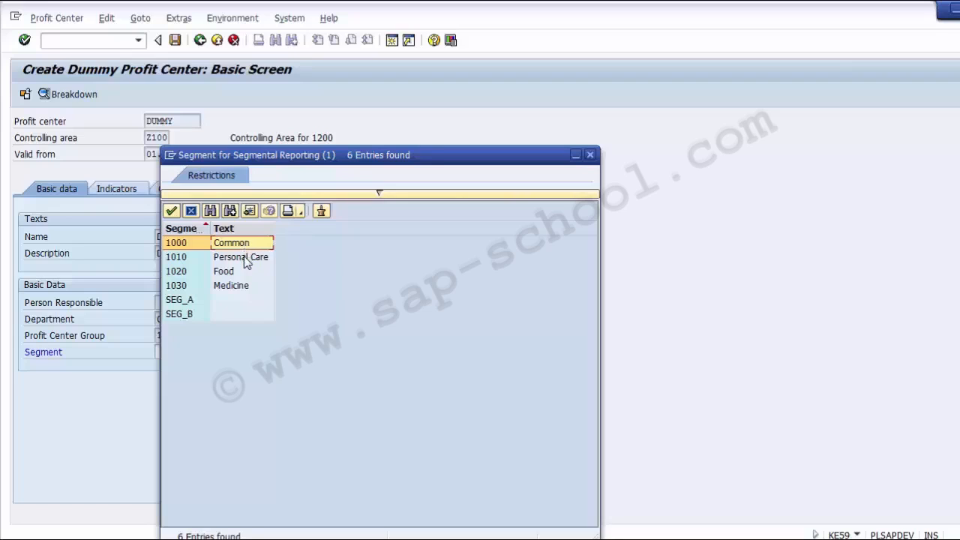
{"action": "left_click", "coordinate": [246, 259]}
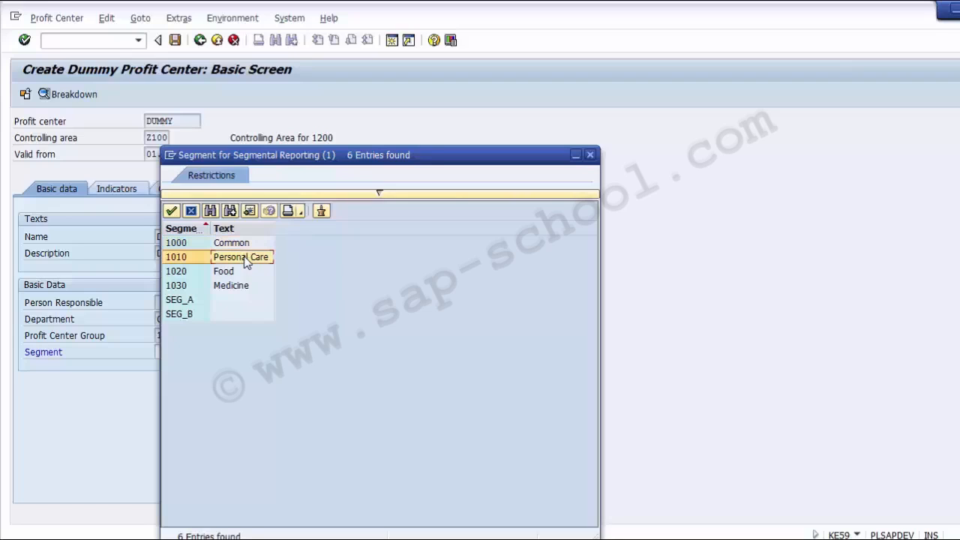
{"action": "left_click", "coordinate": [243, 301]}
{"action": "left_click", "coordinate": [189, 248]}
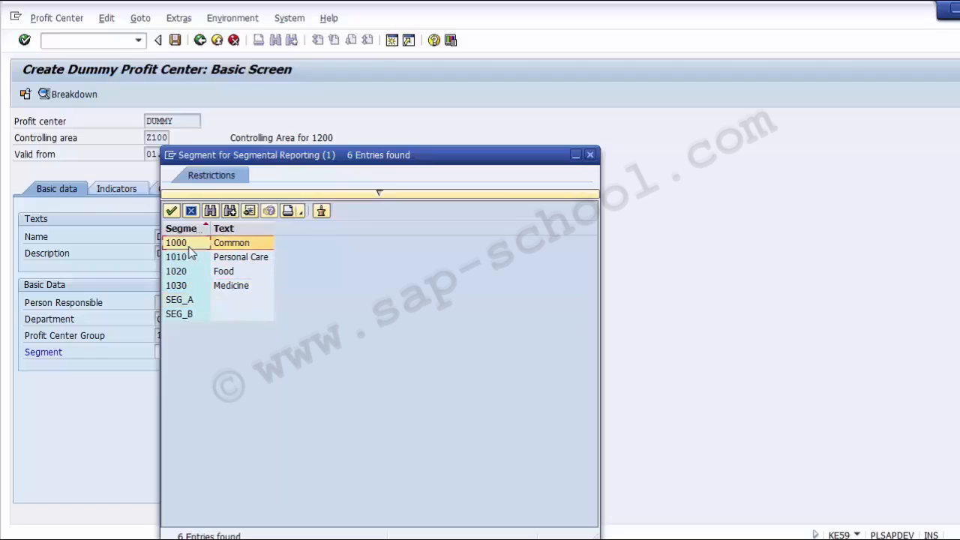
{"action": "double_click", "coordinate": [224, 250]}
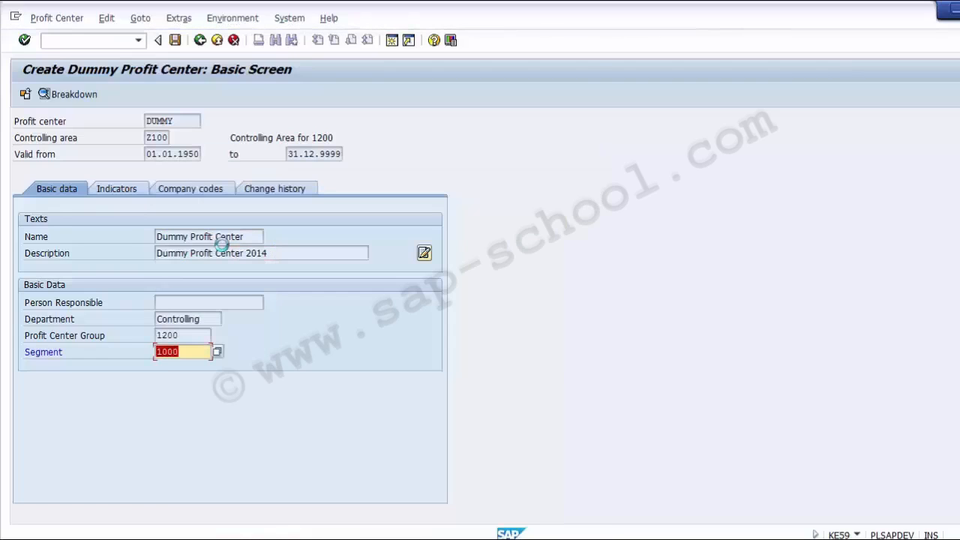
{"action": "left_click", "coordinate": [177, 43]}
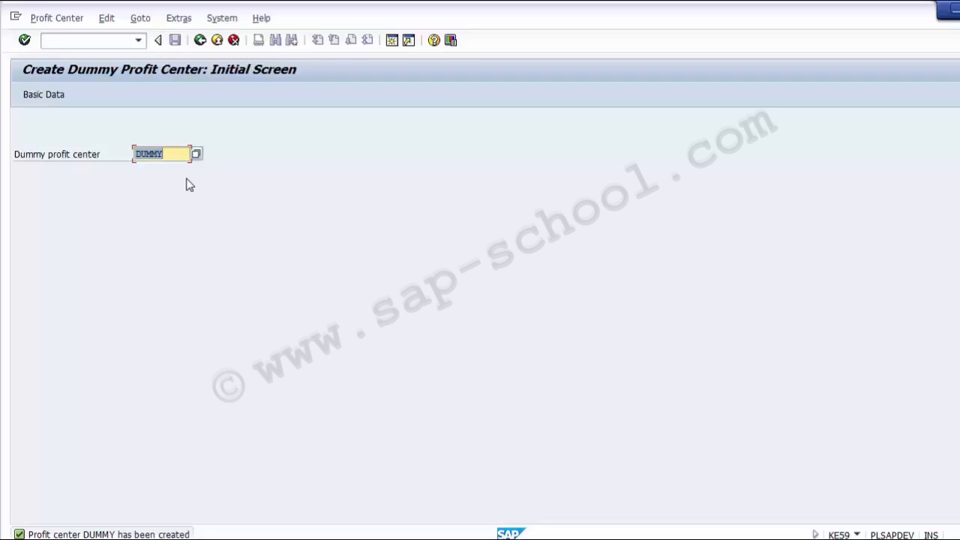
Try to reopen the basic data for dummy profit center DUMMY, and leave the creation screen
{"action": "key", "text": "Return"}
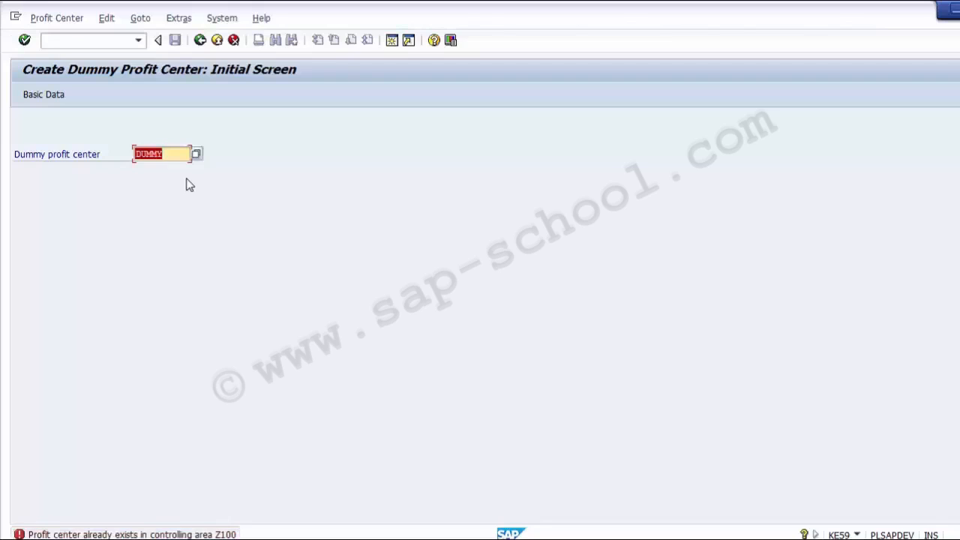
{"action": "left_click", "coordinate": [36, 95]}
{"action": "left_click", "coordinate": [199, 41]}
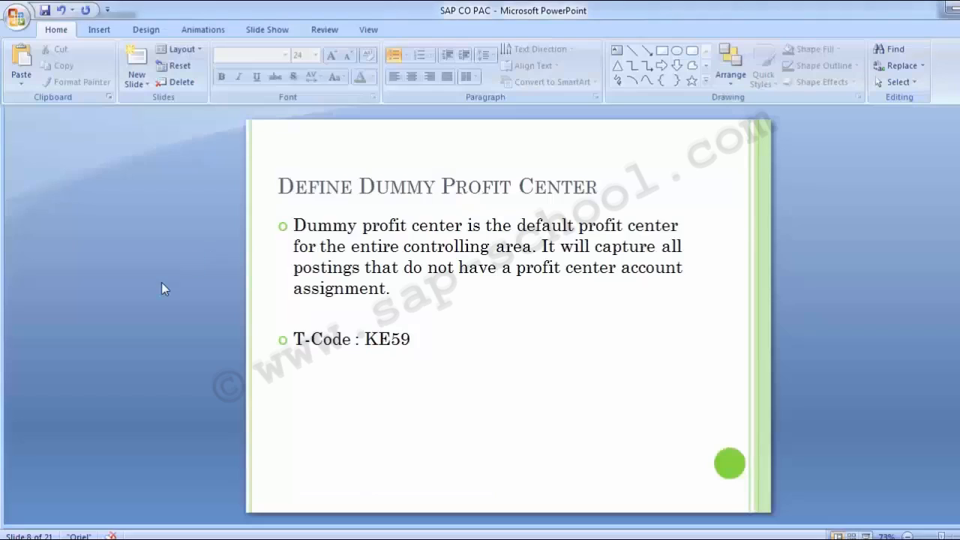
View the PowerPoint slide on control parameters for actual data, and switch back to SAP, returning to the Display IMG structure
{"action": "key", "text": "Page_Down"}
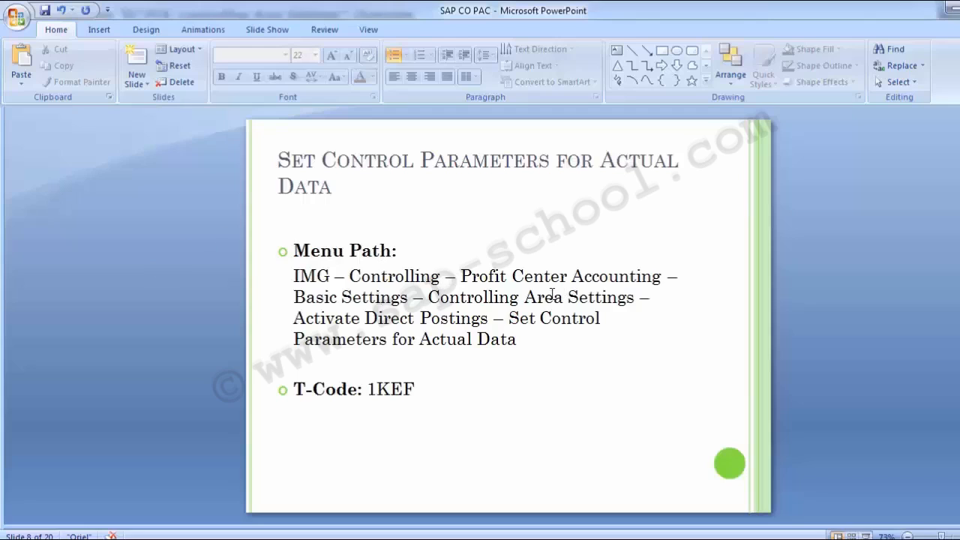
{"action": "key", "text": "alt"}
{"action": "mouse_move", "coordinate": [439, 539]}
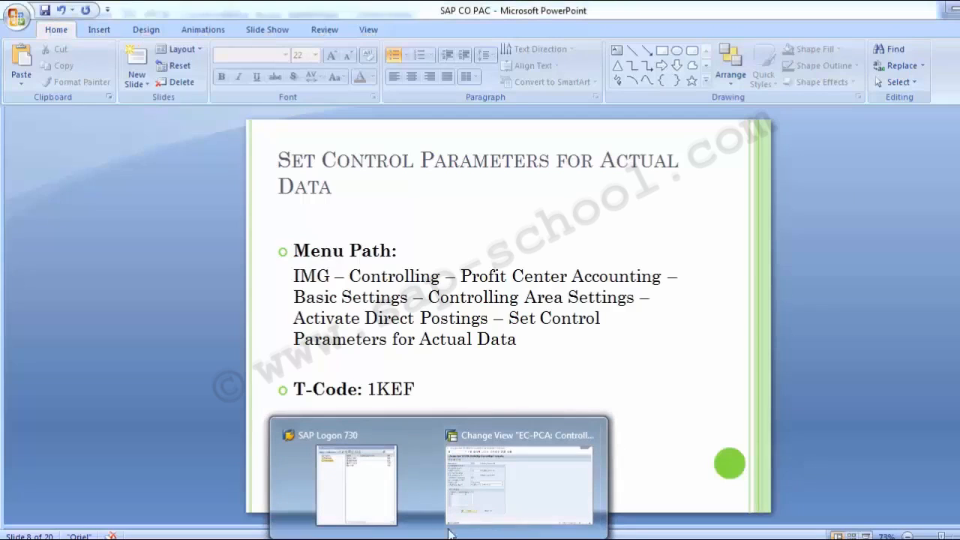
{"action": "left_click", "coordinate": [584, 435]}
{"action": "left_click", "coordinate": [201, 40]}
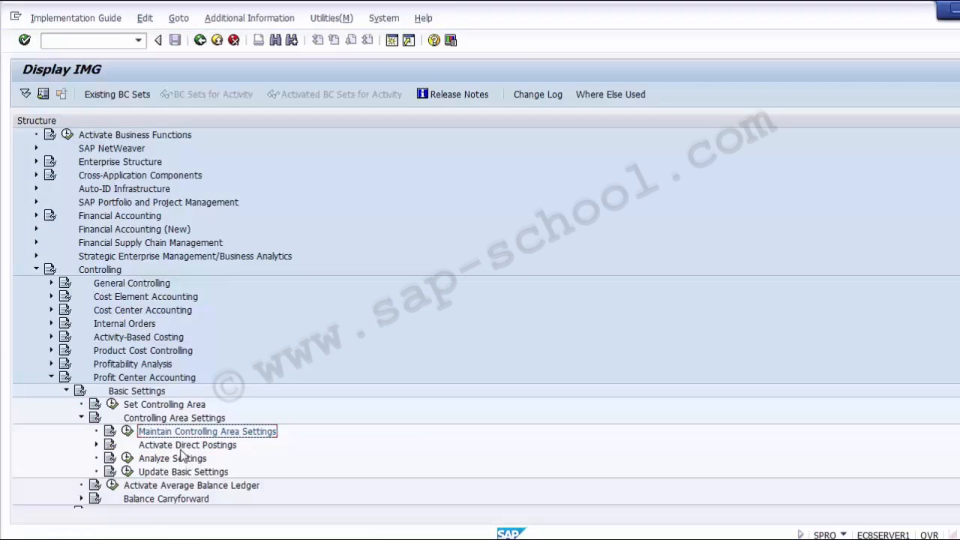
Compare the IMG tree with the slide's menu path, collapsing and re-expanding Controlling Area Settings under Profit Center Accounting's Basic Settings
{"action": "key", "text": "alt+Tab"}
{"action": "key", "text": "alt+Tab"}
{"action": "left_click", "coordinate": [81, 417]}
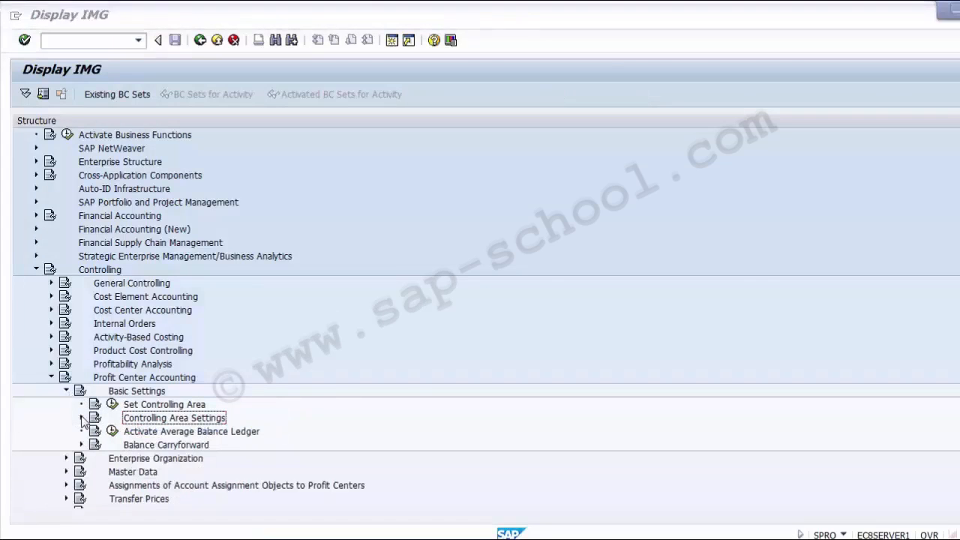
{"action": "key", "text": "alt+Tab"}
{"action": "key", "text": "alt+Tab"}
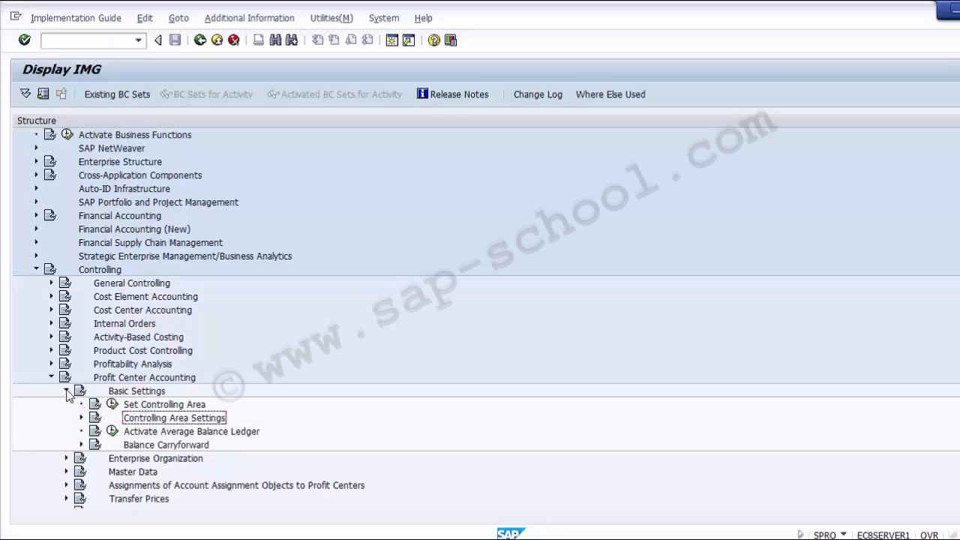
{"action": "left_click", "coordinate": [135, 392]}
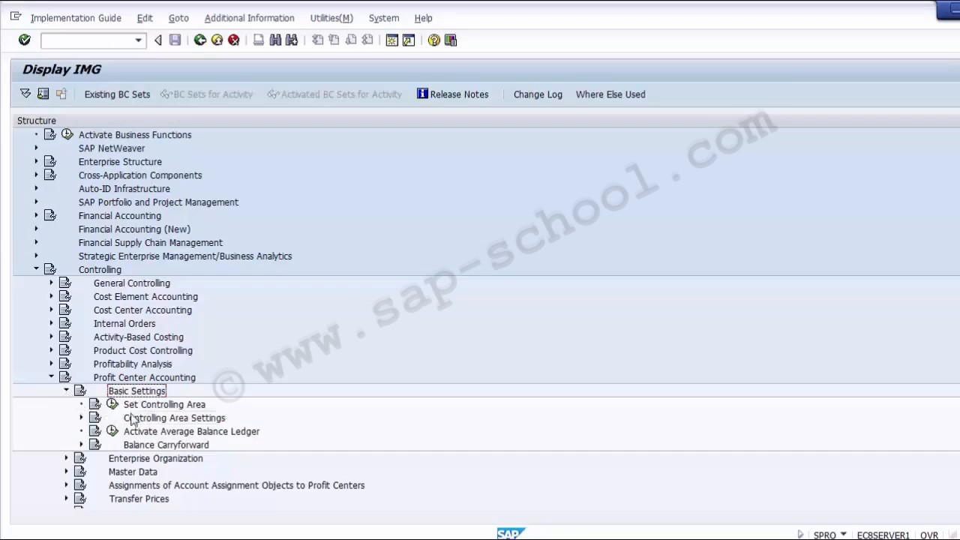
{"action": "left_click", "coordinate": [156, 419]}
{"action": "left_click", "coordinate": [82, 419]}
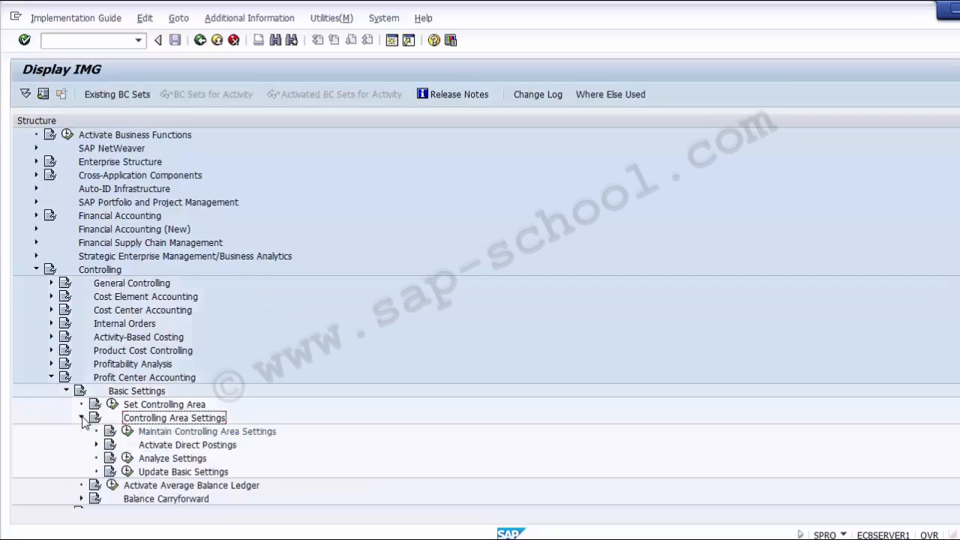
Expand Activate Direct Postings and select Set Control Parameters for Actual Data, checking the path against the PowerPoint slide
{"action": "left_click", "coordinate": [187, 447]}
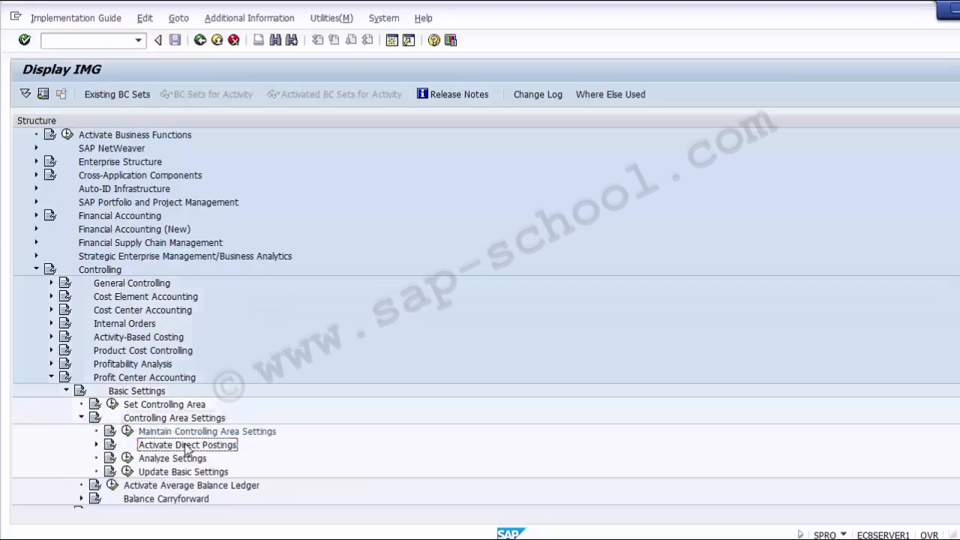
{"action": "key", "text": "alt+Tab"}
{"action": "key", "text": "alt+Tab"}
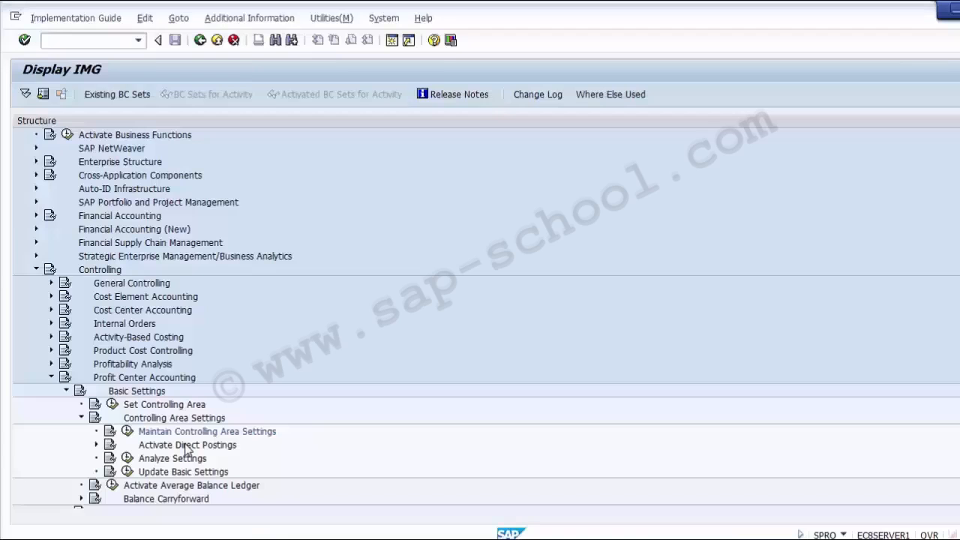
{"action": "left_click", "coordinate": [97, 445]}
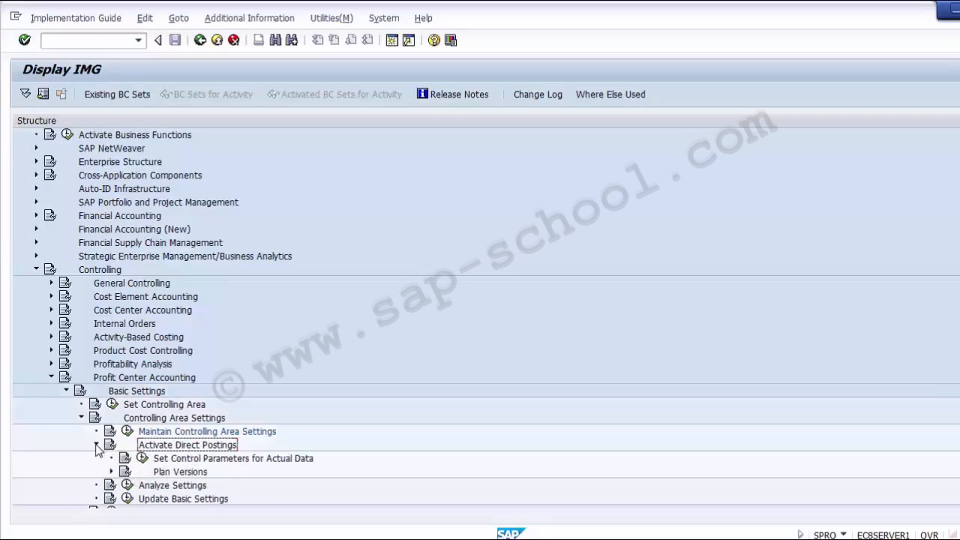
{"action": "left_click", "coordinate": [195, 463]}
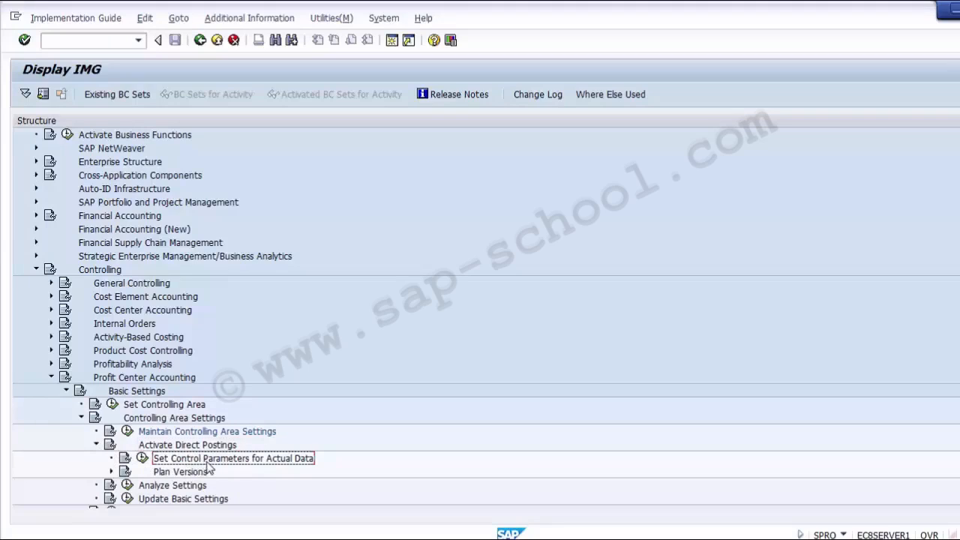
{"action": "key", "text": "alt+Tab"}
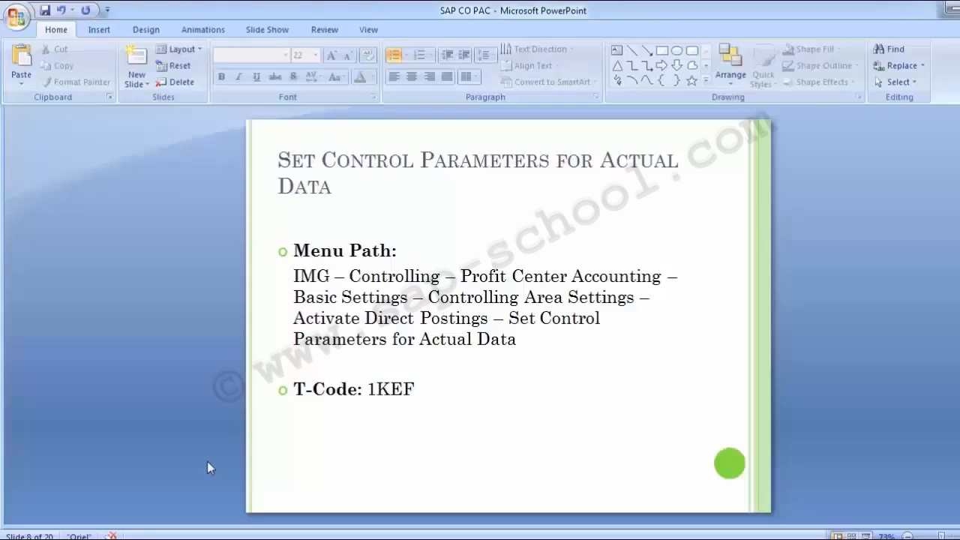
{"action": "key", "text": "alt+Tab"}
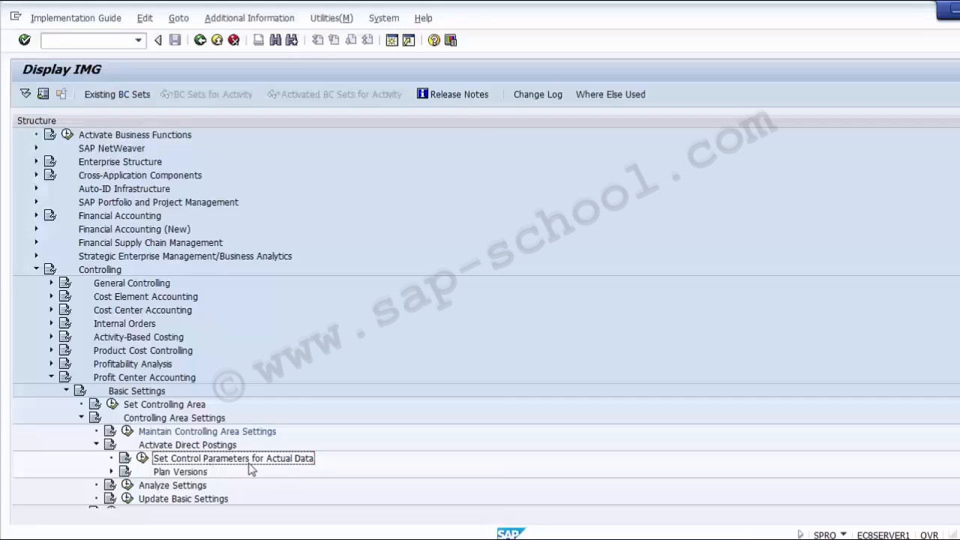
Trace the IMG path from Profit Center Accounting to Set Control Parameters for Actual Data and check the slide's transaction code
{"action": "left_click", "coordinate": [122, 378]}
{"action": "left_click", "coordinate": [137, 393]}
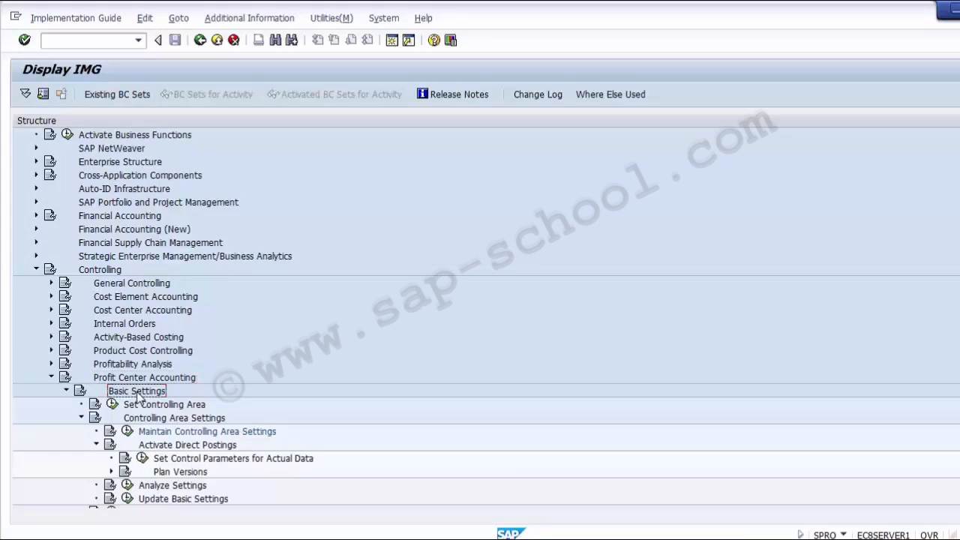
{"action": "left_click", "coordinate": [172, 423]}
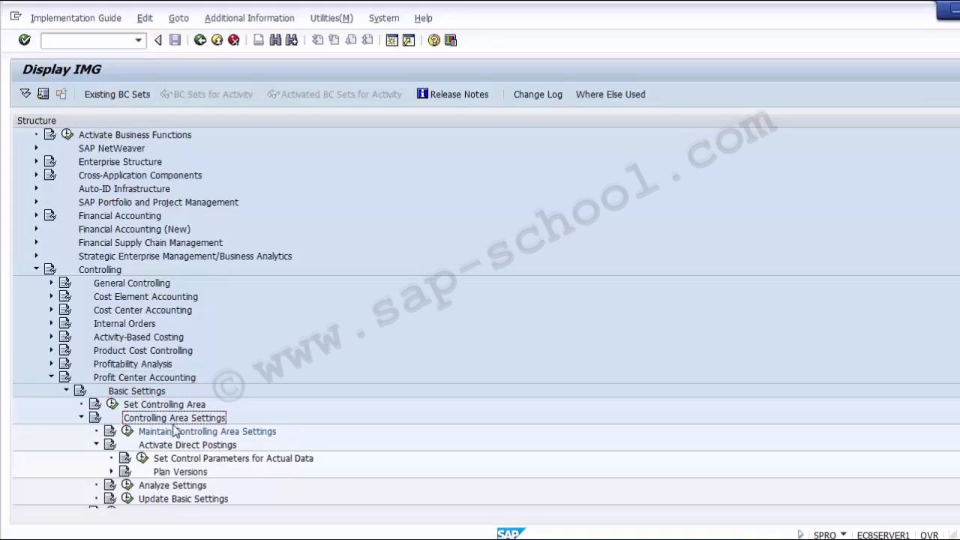
{"action": "left_click", "coordinate": [173, 447]}
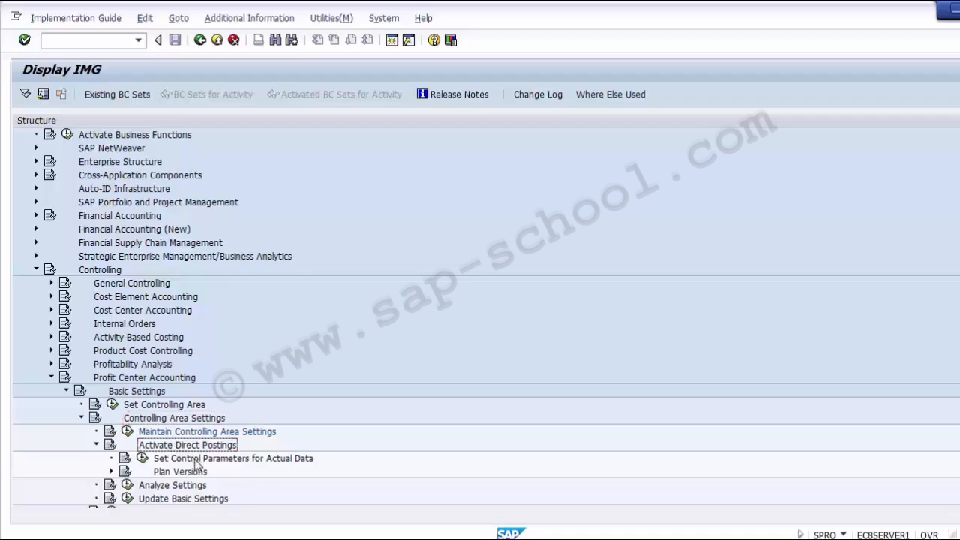
{"action": "left_click", "coordinate": [195, 461]}
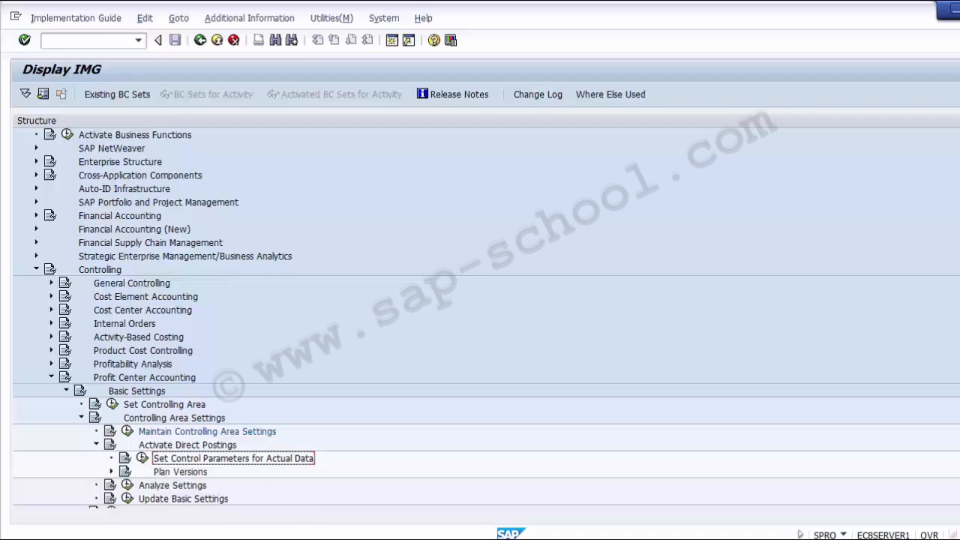
{"action": "key", "text": "alt+Tab"}
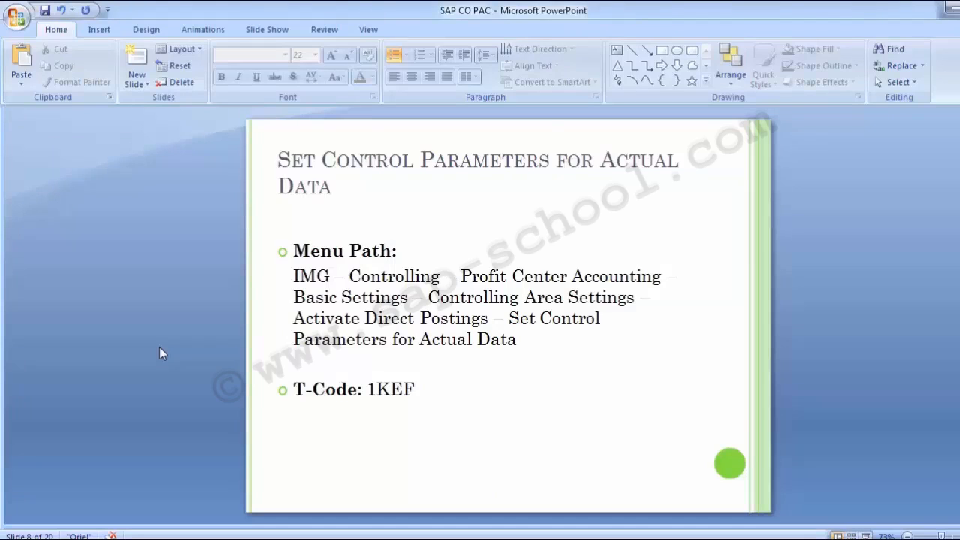
{"action": "key", "text": "alt+Tab"}
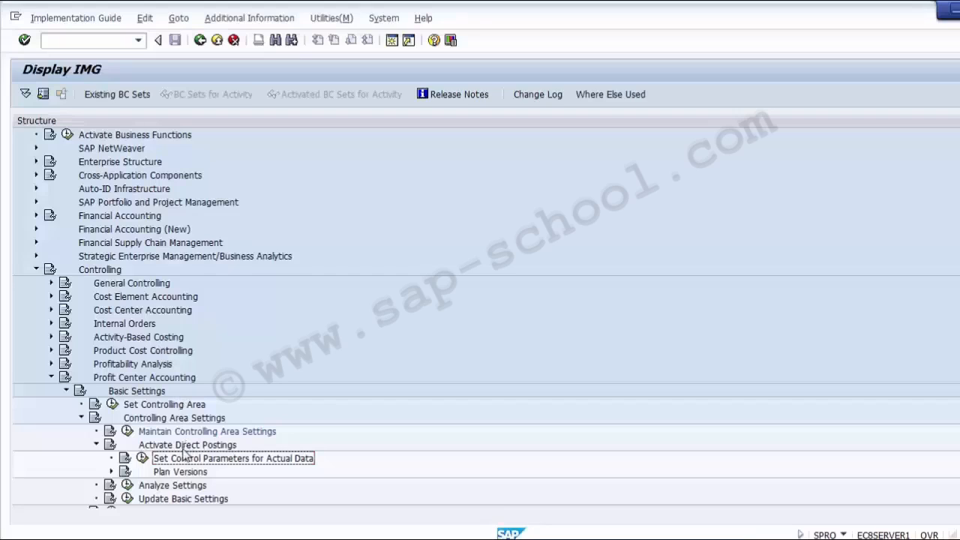
Execute Set Control Parameters for Actual Data and start new entries for controlling area Z100
{"action": "left_click", "coordinate": [142, 459]}
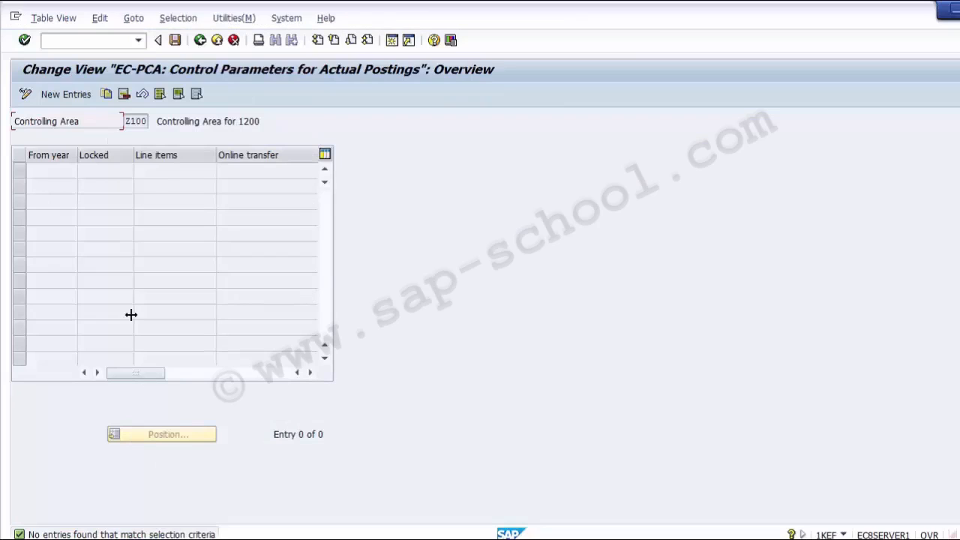
{"action": "left_click", "coordinate": [57, 95]}
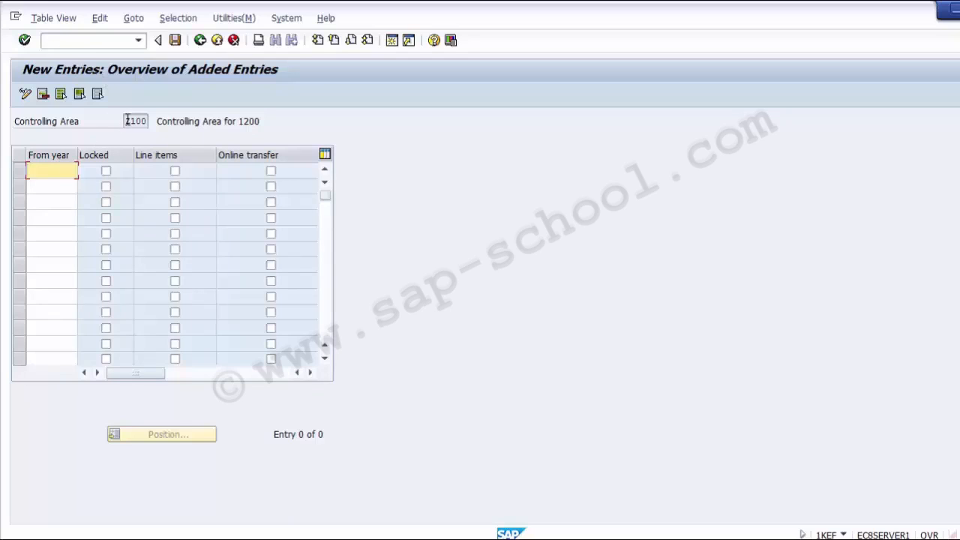
{"action": "left_click_drag", "start_coordinate": [124, 120], "coordinate": [165, 121]}
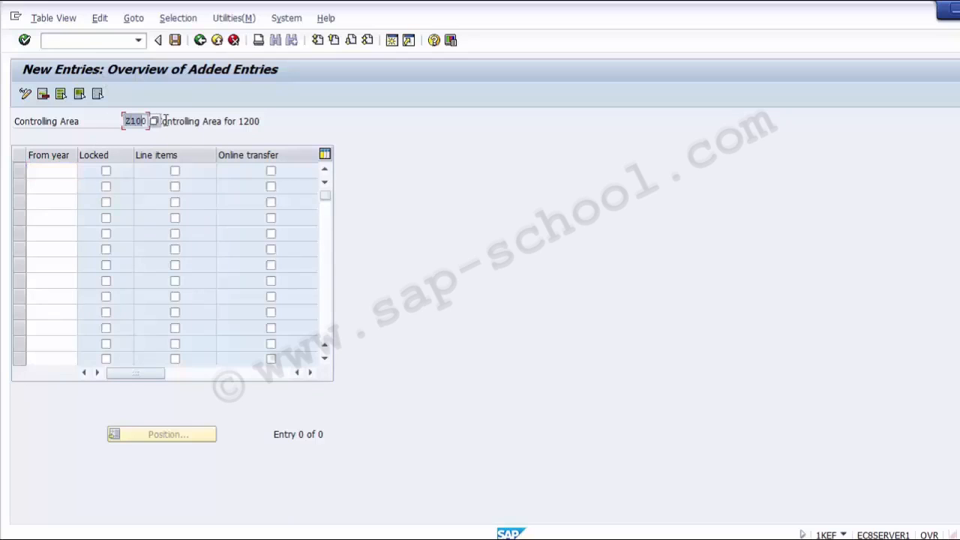
{"action": "left_click", "coordinate": [73, 125]}
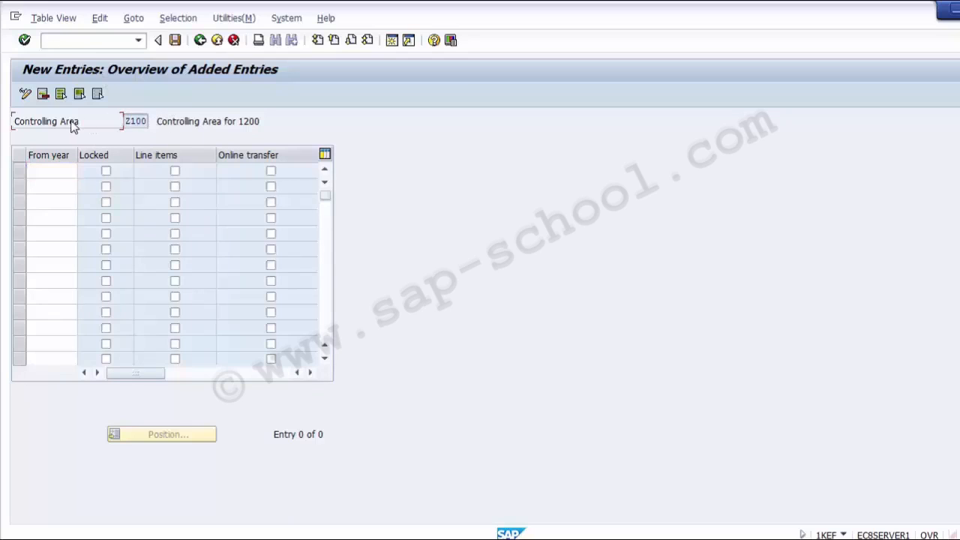
Set the first new entry's from year to 2014 and mark it as locked
{"action": "left_click", "coordinate": [47, 168]}
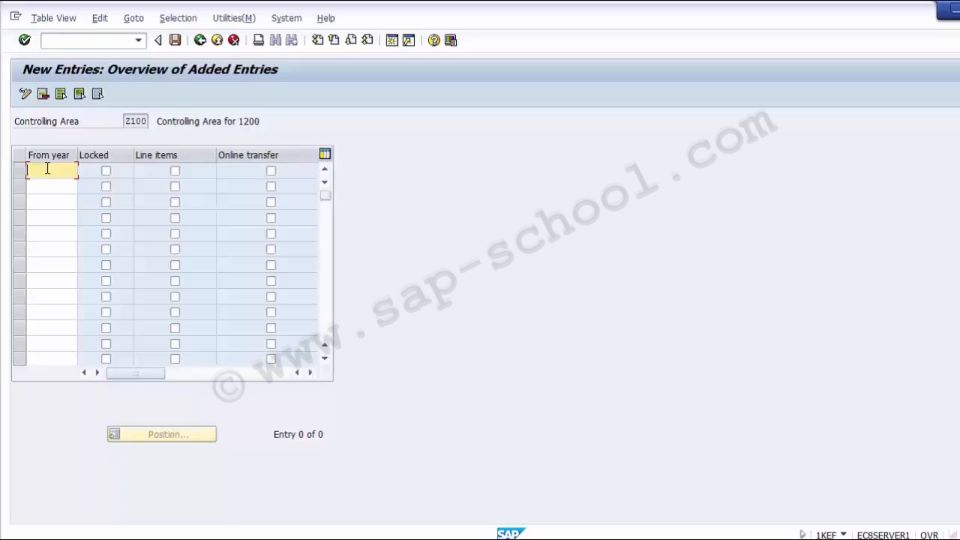
{"action": "type", "text": "2014"}
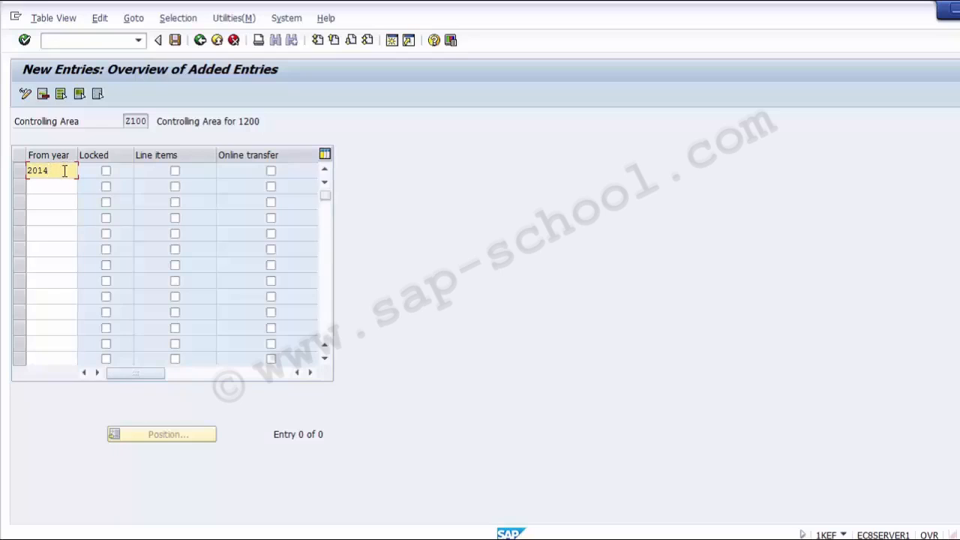
{"action": "left_click", "coordinate": [106, 171]}
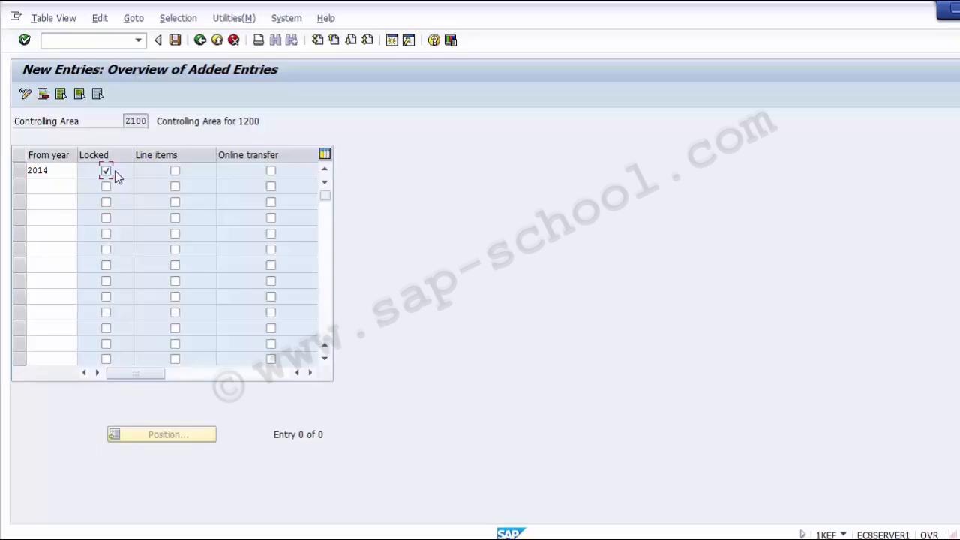
Unlock the 2014 entry, activate line items and online transfer for it, and save the control parameters
{"action": "left_click", "coordinate": [116, 176]}
{"action": "left_click", "coordinate": [175, 172]}
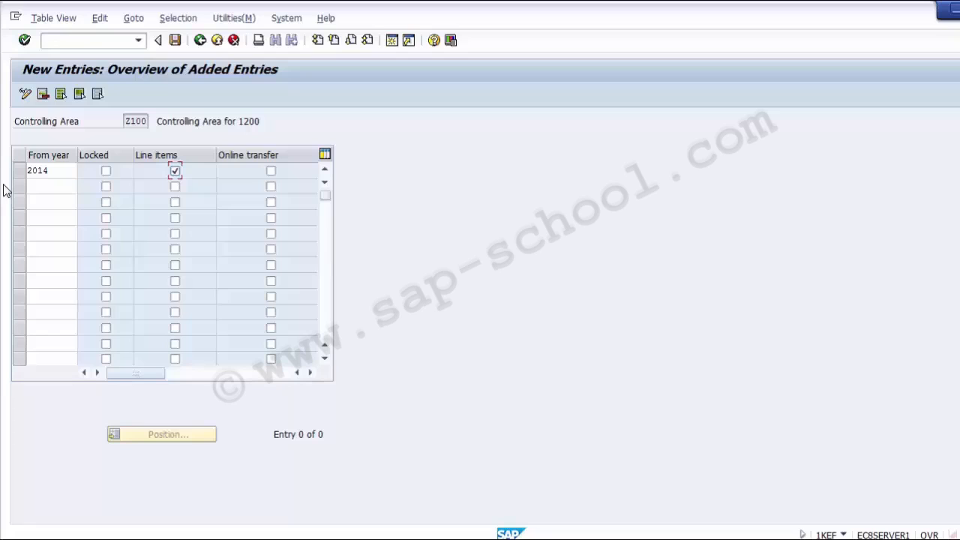
{"action": "left_click", "coordinate": [270, 171]}
{"action": "left_click", "coordinate": [173, 41]}
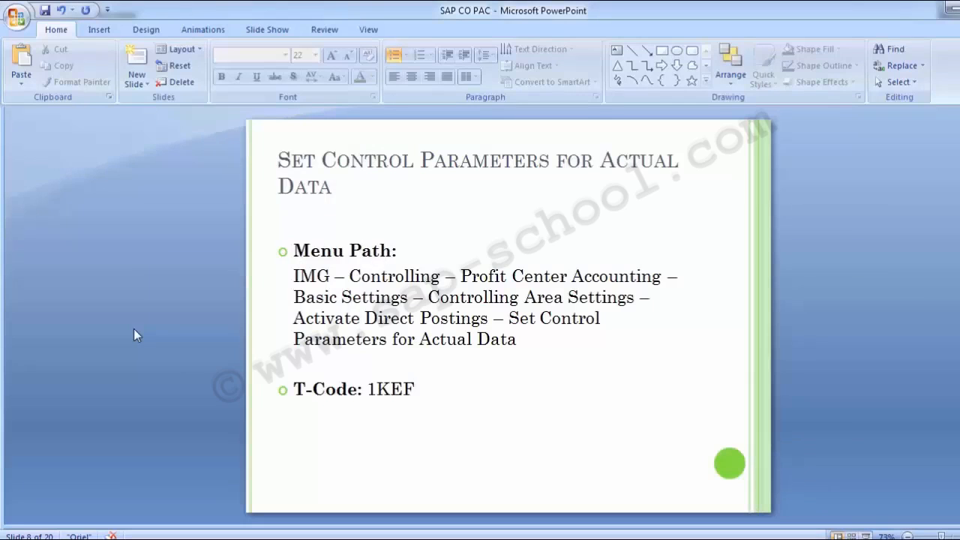
Read the Maintain Plan Versions menu path and transaction code on the next PowerPoint slide, and switch to the SAP Easy Access session
{"action": "key", "text": "Page_Down"}
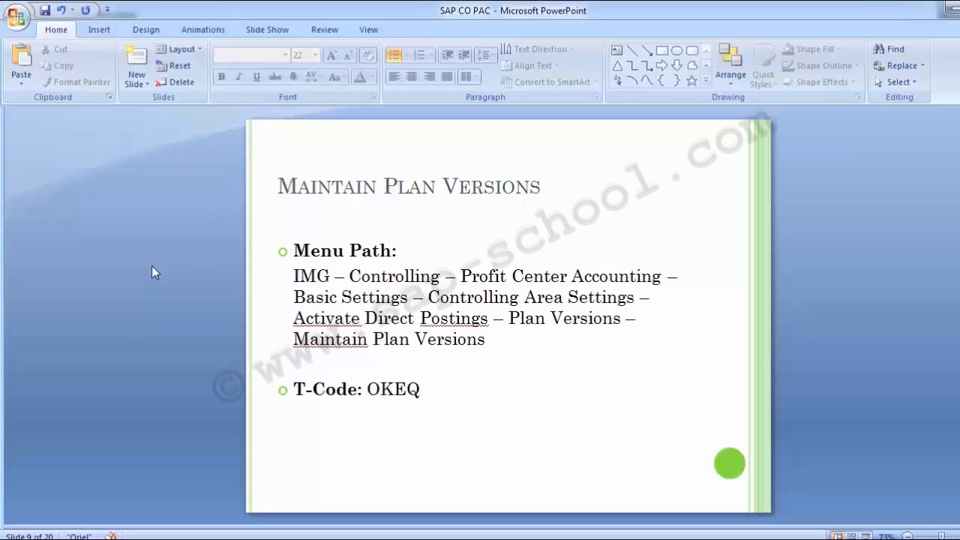
{"action": "mouse_move", "coordinate": [544, 506]}
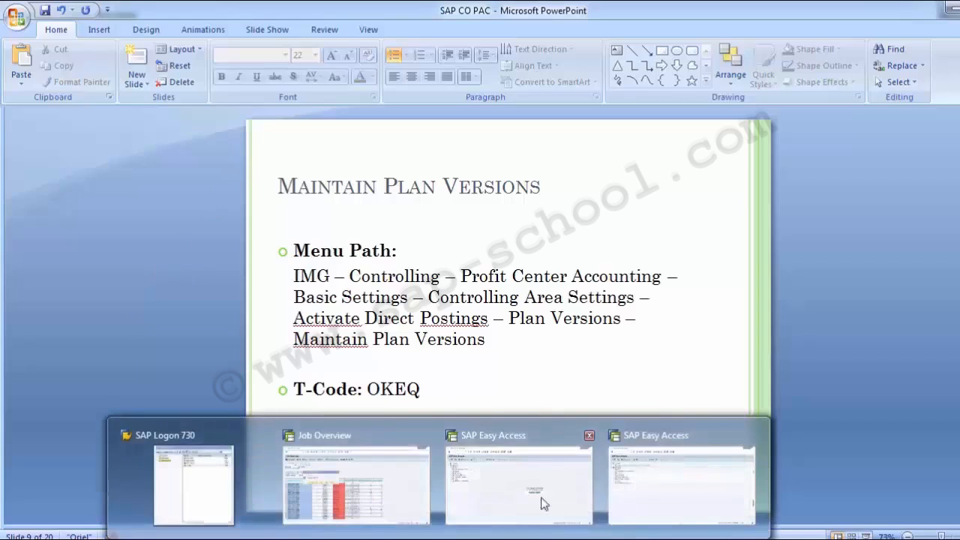
{"action": "left_click", "coordinate": [660, 488]}
{"action": "key", "text": "alt+Tab"}
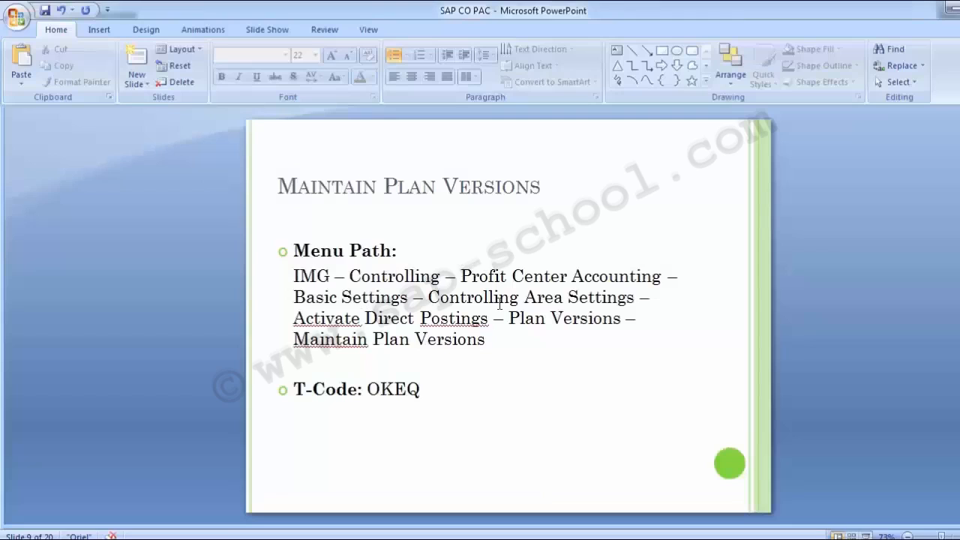
{"action": "key", "text": "alt+Tab"}
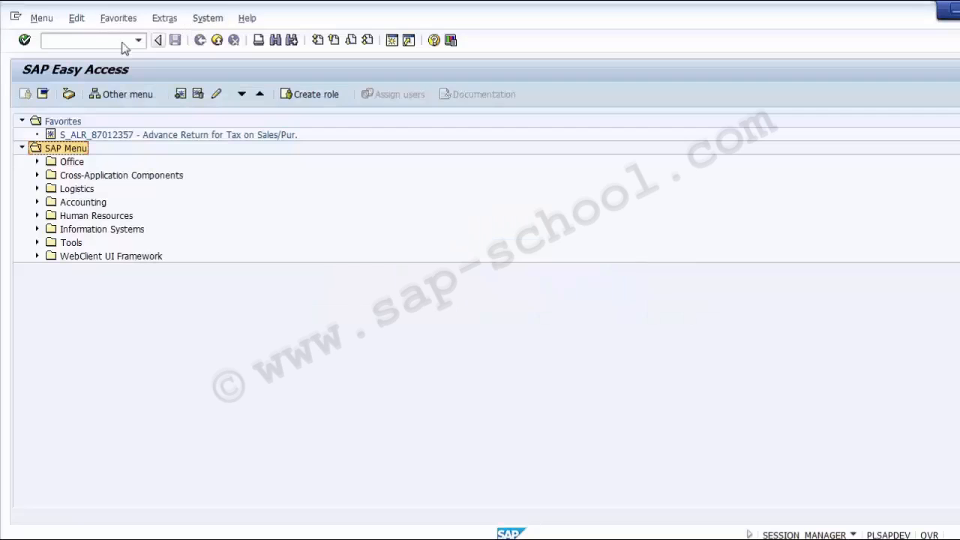
Run transaction SPRO and display the SAP Reference IMG
{"action": "left_click", "coordinate": [73, 44]}
{"action": "type", "text": "SPRO"}
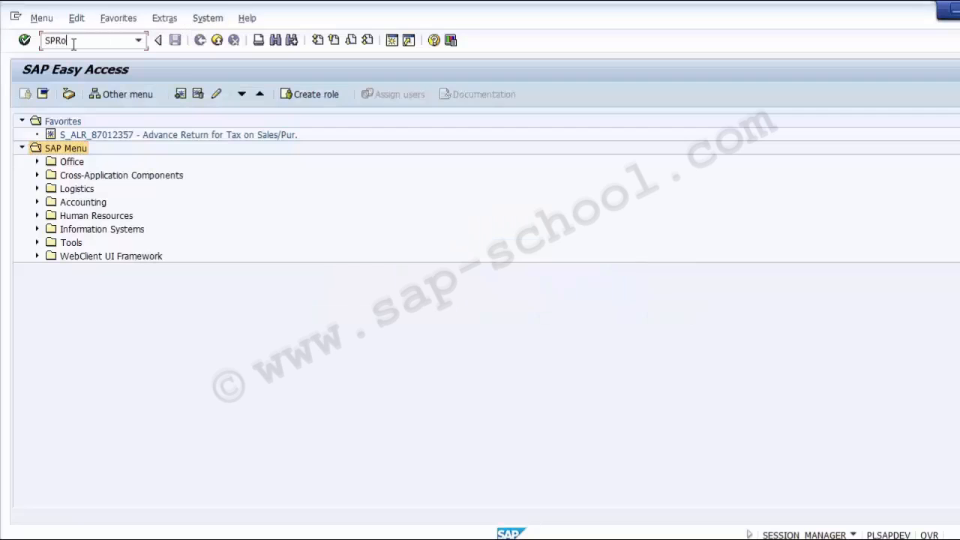
{"action": "key", "text": "Return"}
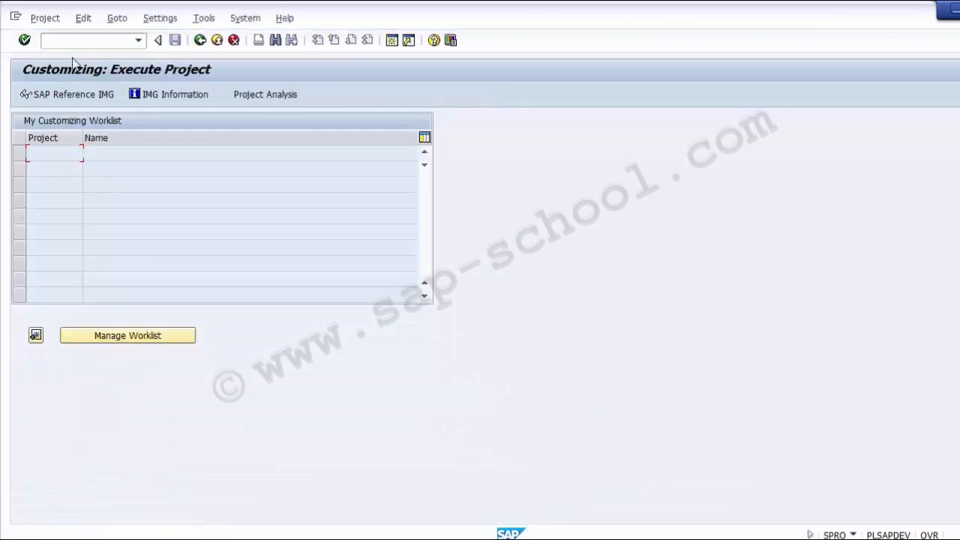
{"action": "left_click", "coordinate": [75, 98]}
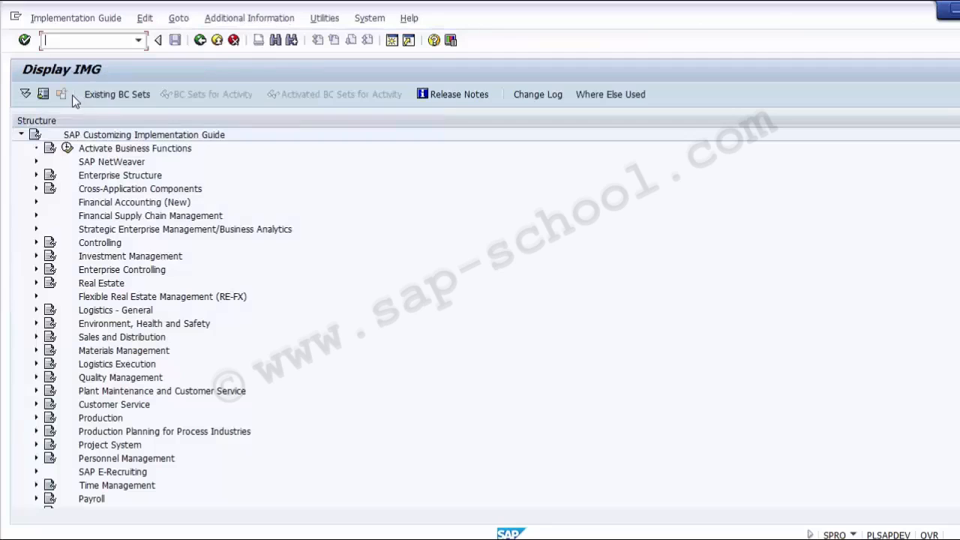
Expand Controlling and Profit Center Accounting in the IMG, checking the Basic Settings path against the PowerPoint slide
{"action": "left_click", "coordinate": [94, 244]}
{"action": "left_click", "coordinate": [36, 242]}
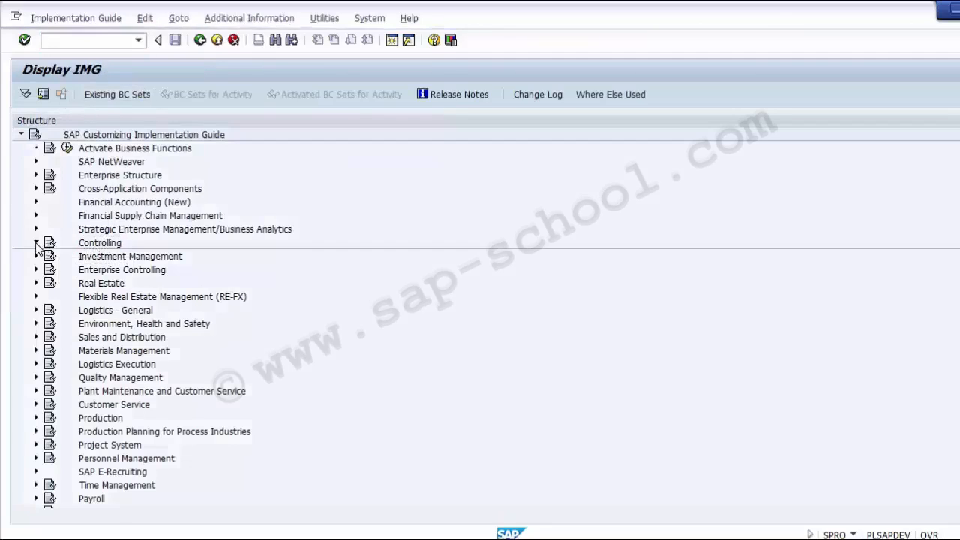
{"action": "left_click", "coordinate": [107, 350]}
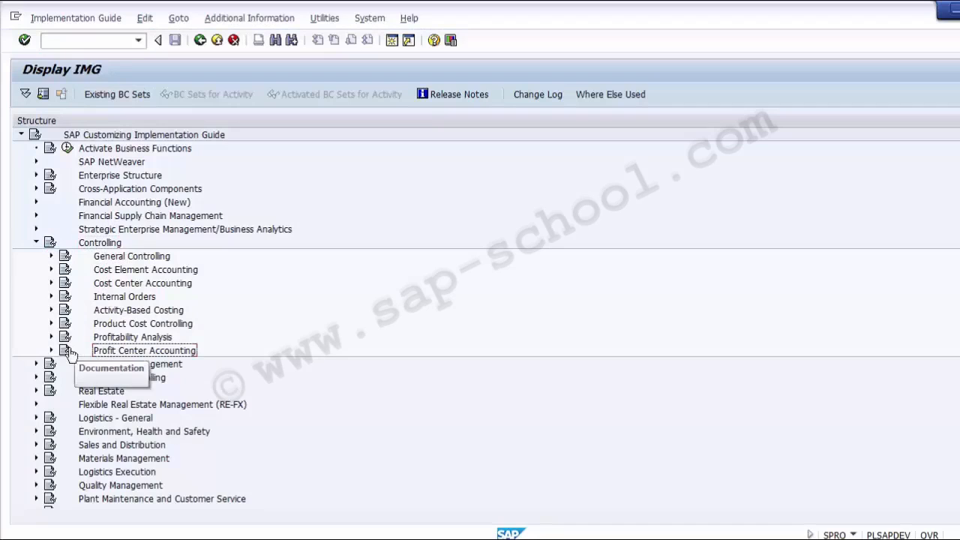
{"action": "left_click", "coordinate": [51, 350]}
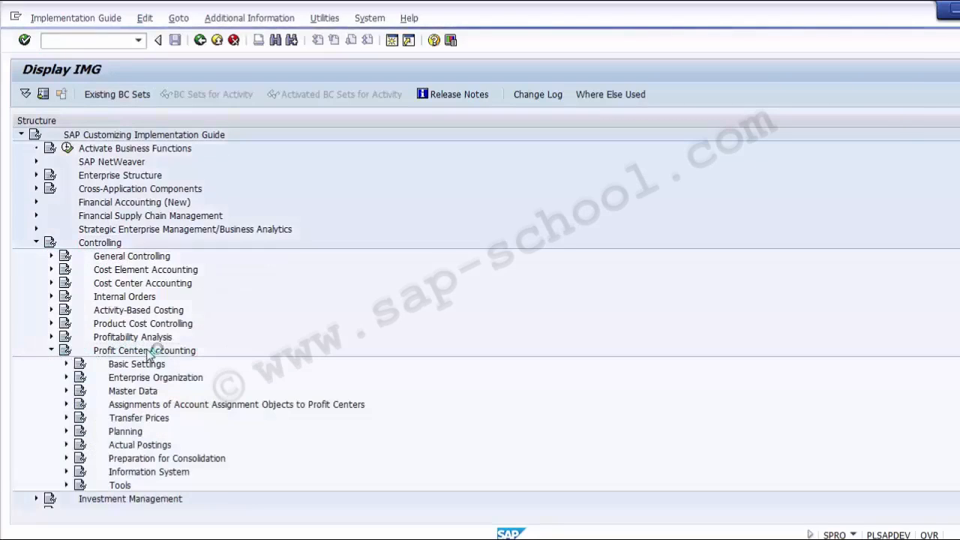
{"action": "left_click", "coordinate": [150, 365]}
{"action": "key", "text": "alt+Tab"}
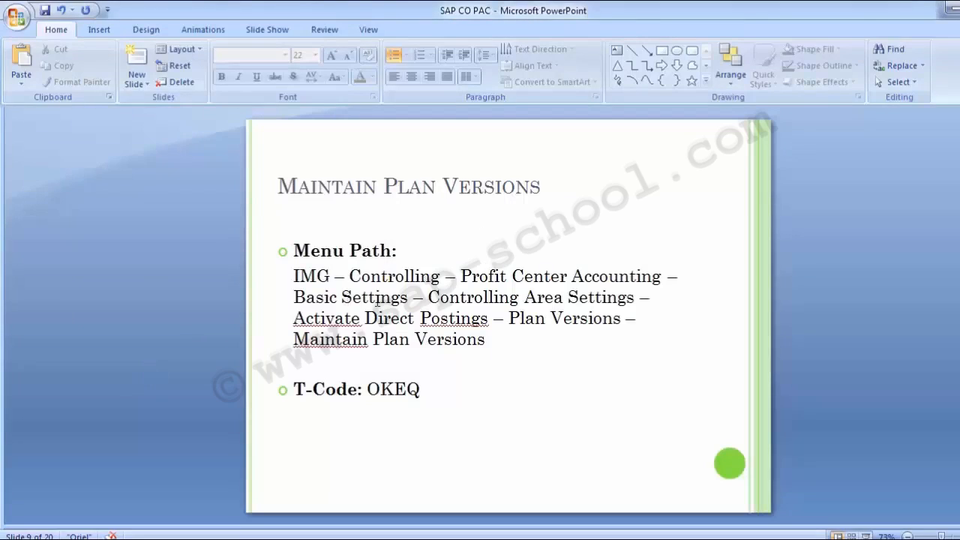
{"action": "key", "text": "alt+Tab"}
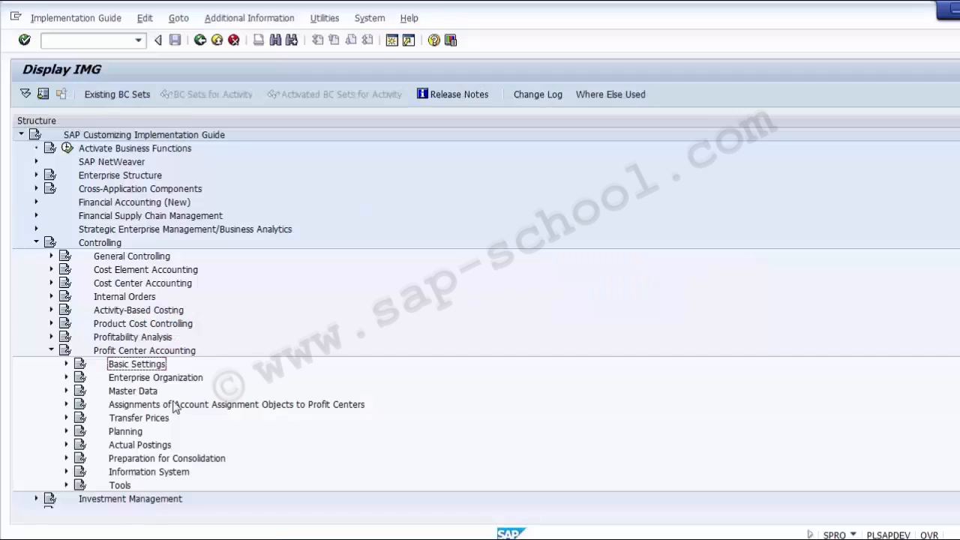
Expand Basic Settings and Controlling Area Settings under Profit Center Accounting, checking the following node against the PowerPoint slide
{"action": "left_click", "coordinate": [66, 364]}
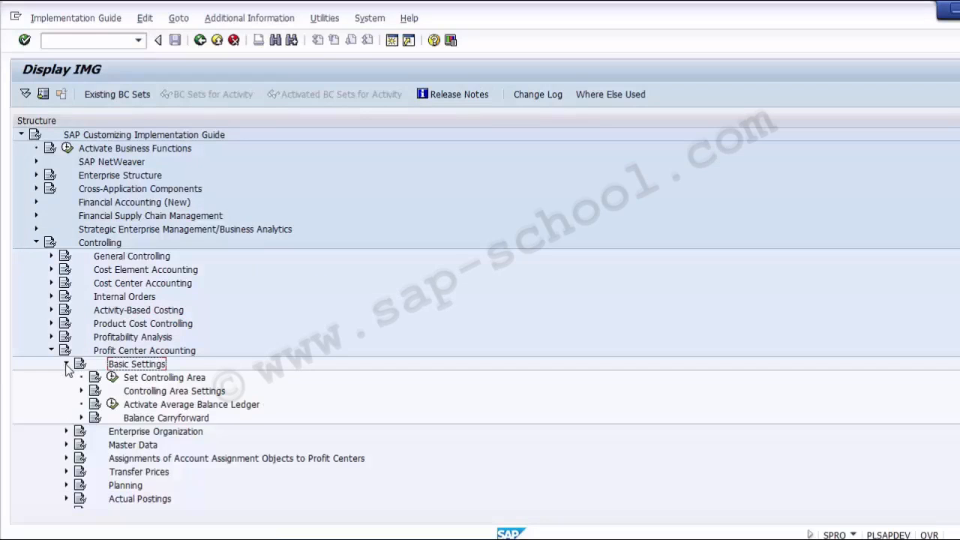
{"action": "left_click", "coordinate": [157, 391]}
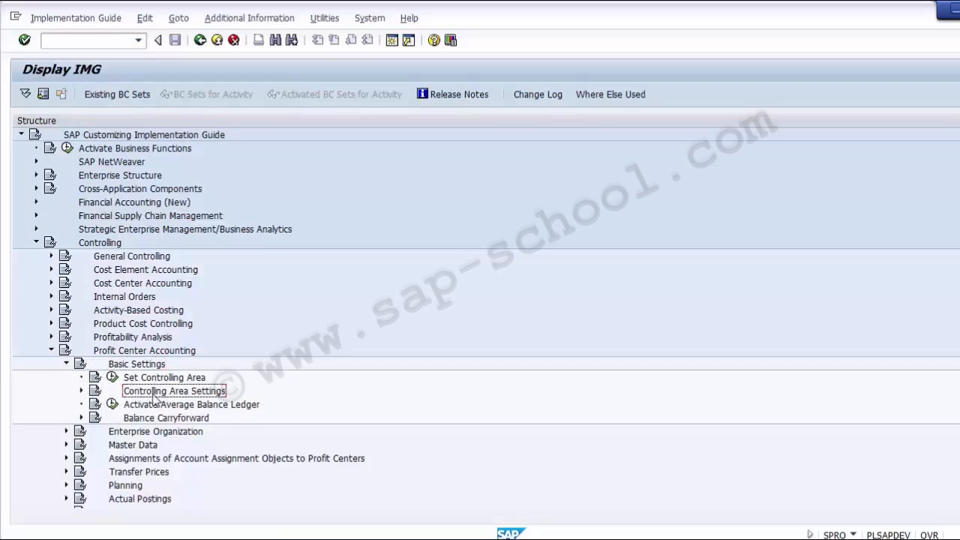
{"action": "left_click", "coordinate": [81, 391]}
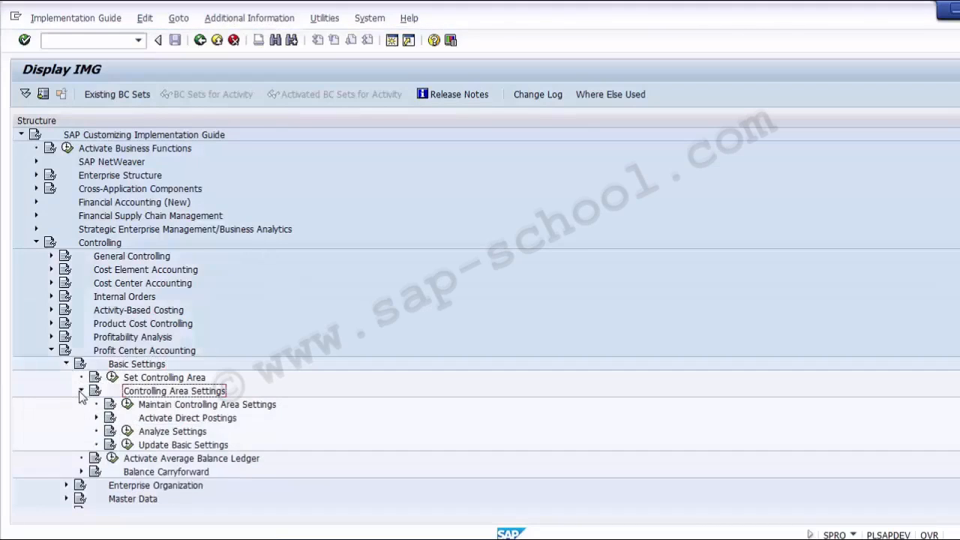
{"action": "key", "text": "alt+Tab"}
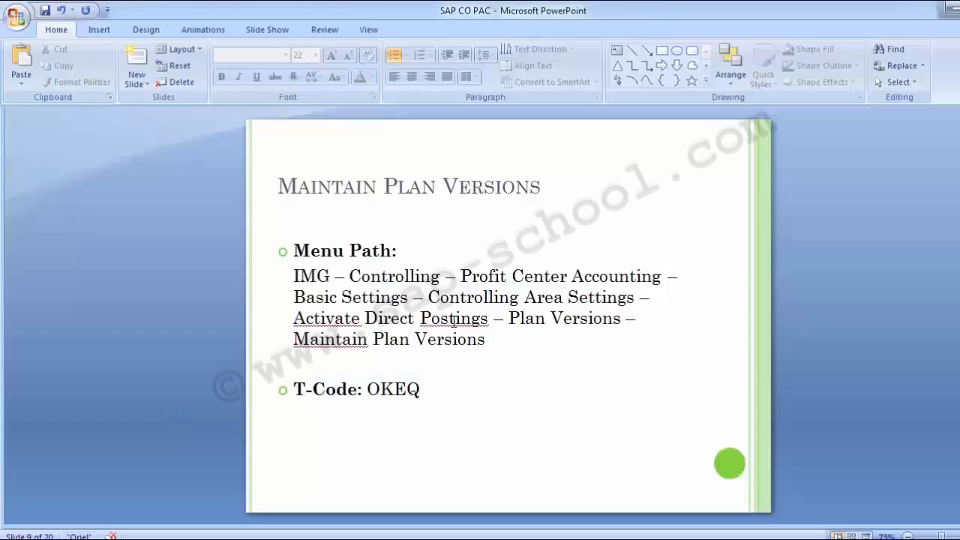
{"action": "key", "text": "alt+Tab"}
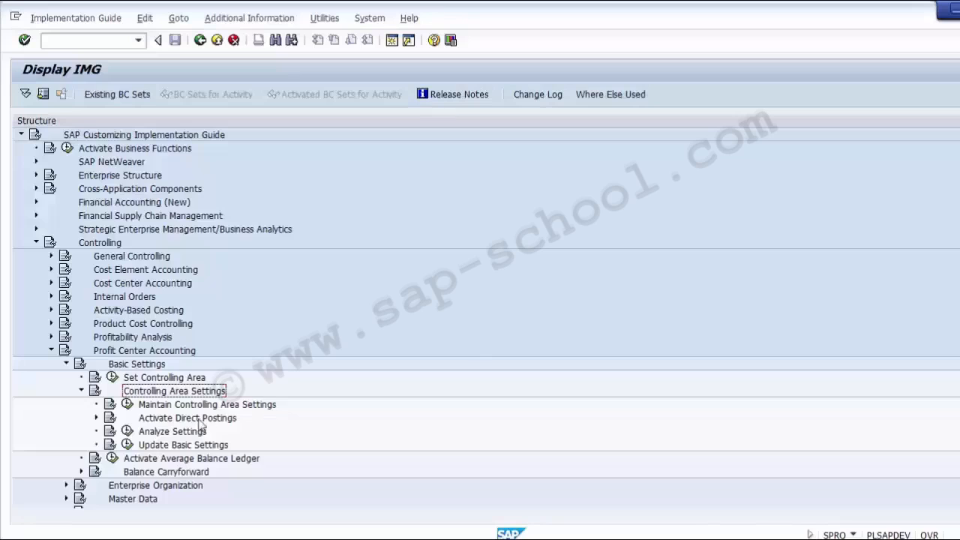
Expand Activate Direct Postings and Plan Versions, and select the Maintain Plan Versions activity
{"action": "left_click", "coordinate": [189, 420]}
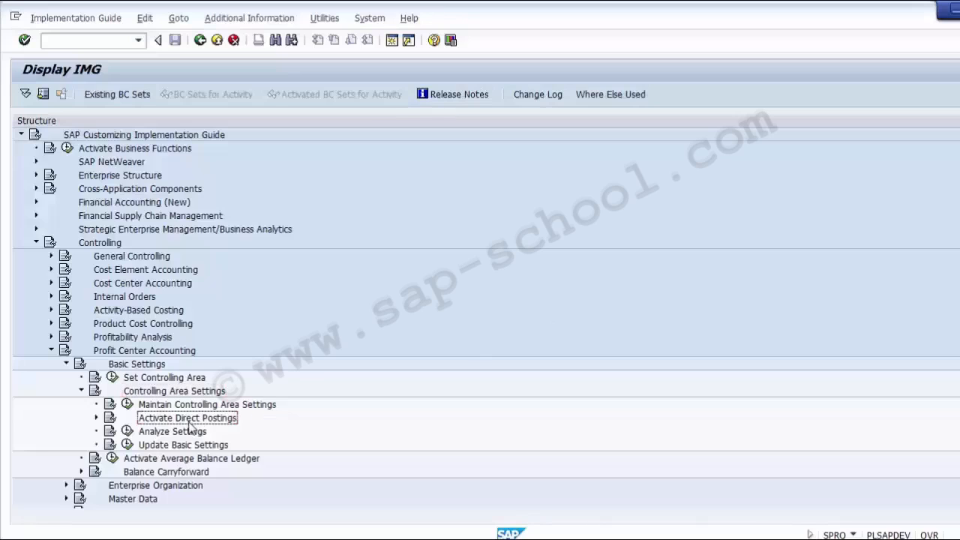
{"action": "left_click", "coordinate": [96, 417]}
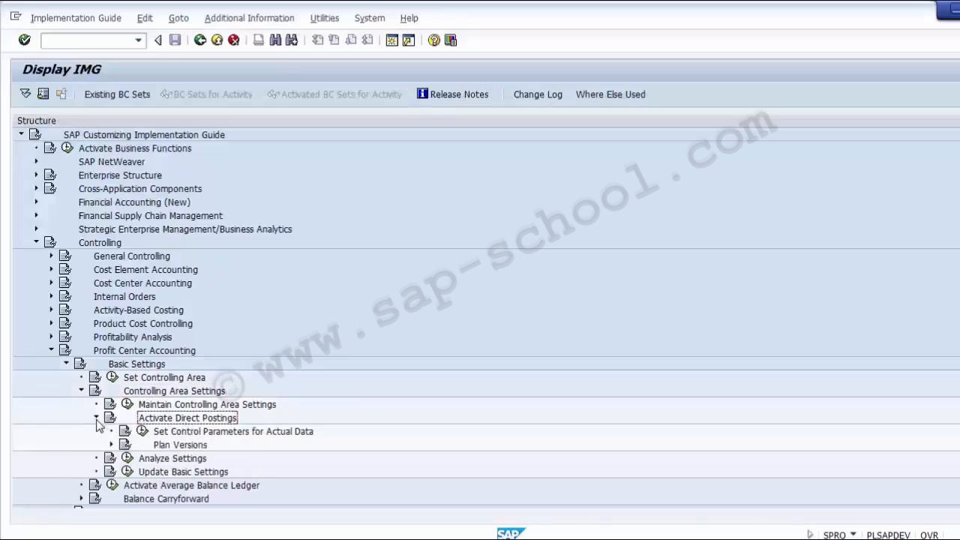
{"action": "left_click", "coordinate": [168, 447]}
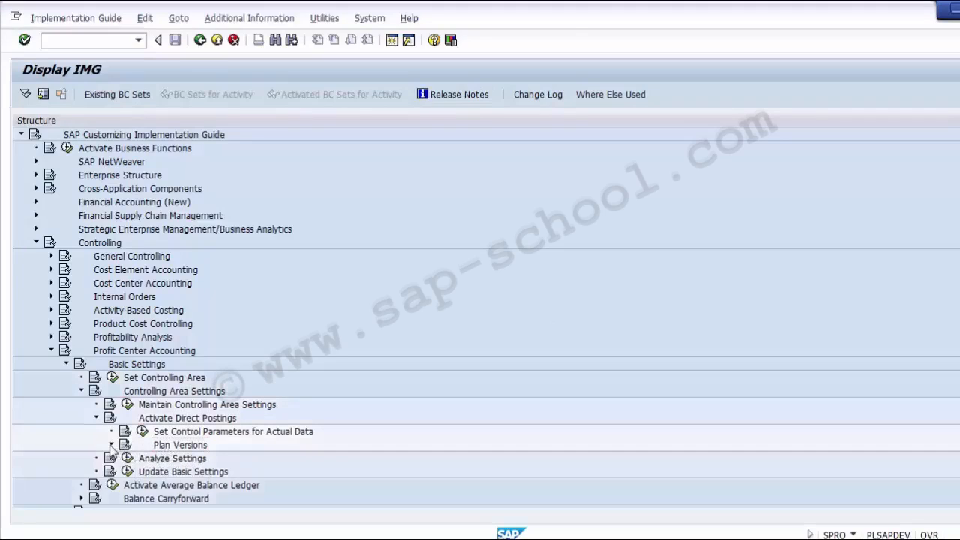
{"action": "left_click", "coordinate": [111, 446]}
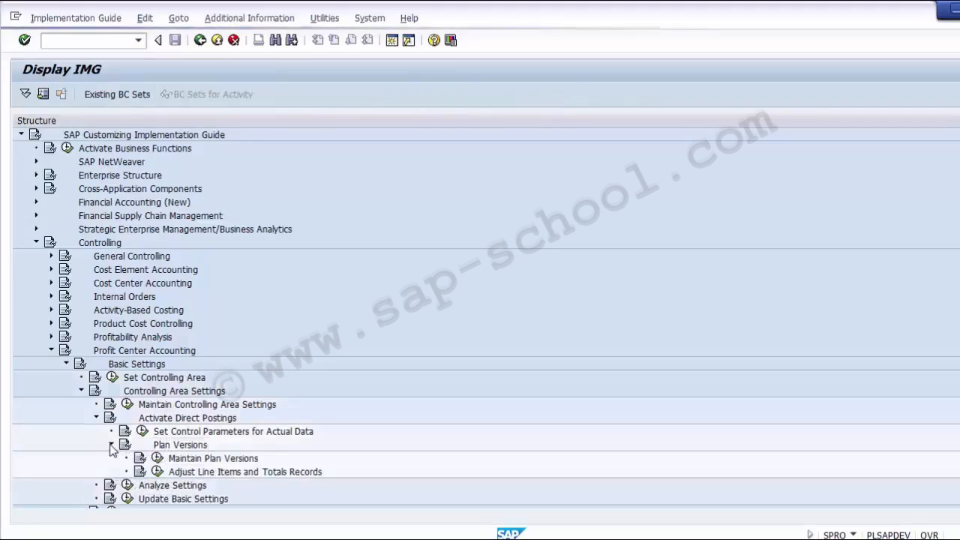
{"action": "left_click", "coordinate": [222, 460]}
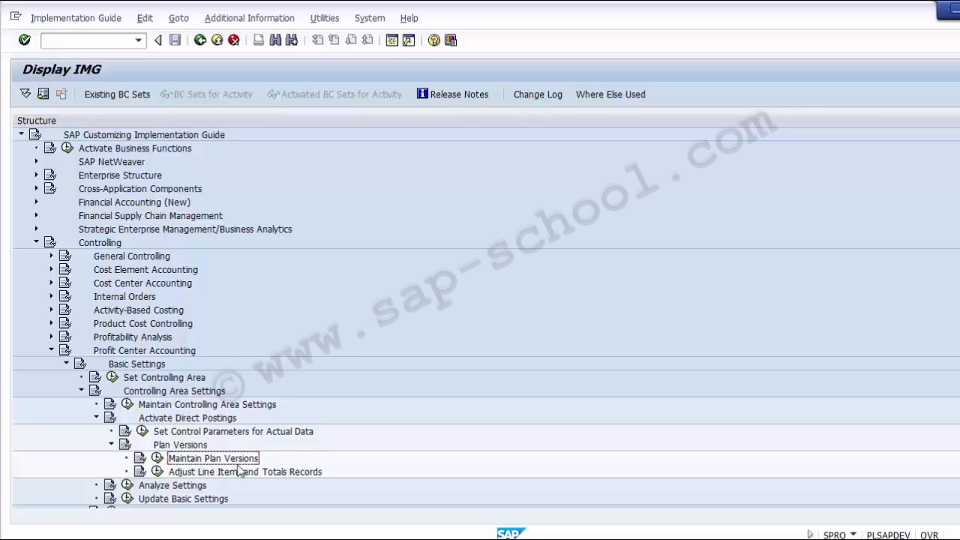
Trace the IMG path from Controlling through Profit Center Accounting and Activate Direct Postings to Maintain Plan Versions
{"action": "left_click", "coordinate": [113, 243]}
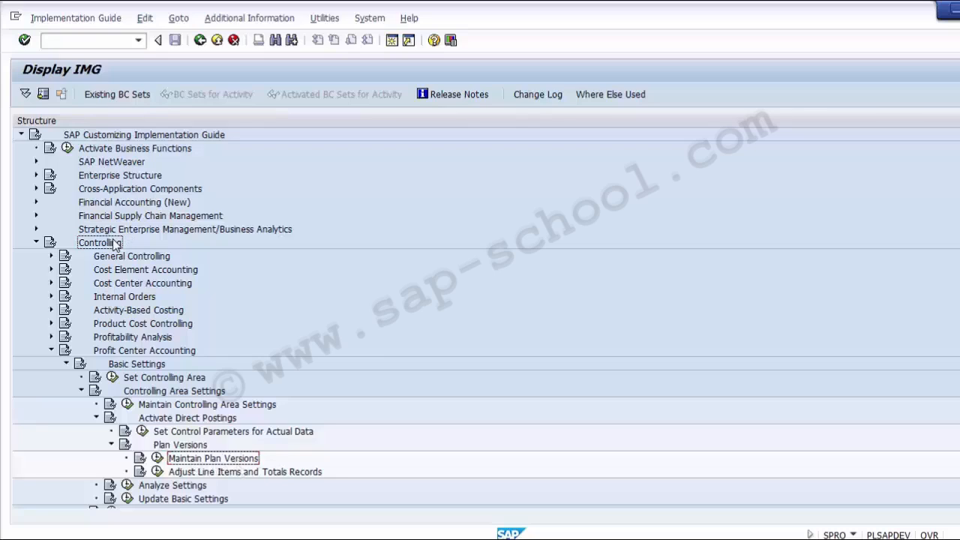
{"action": "left_click", "coordinate": [128, 351]}
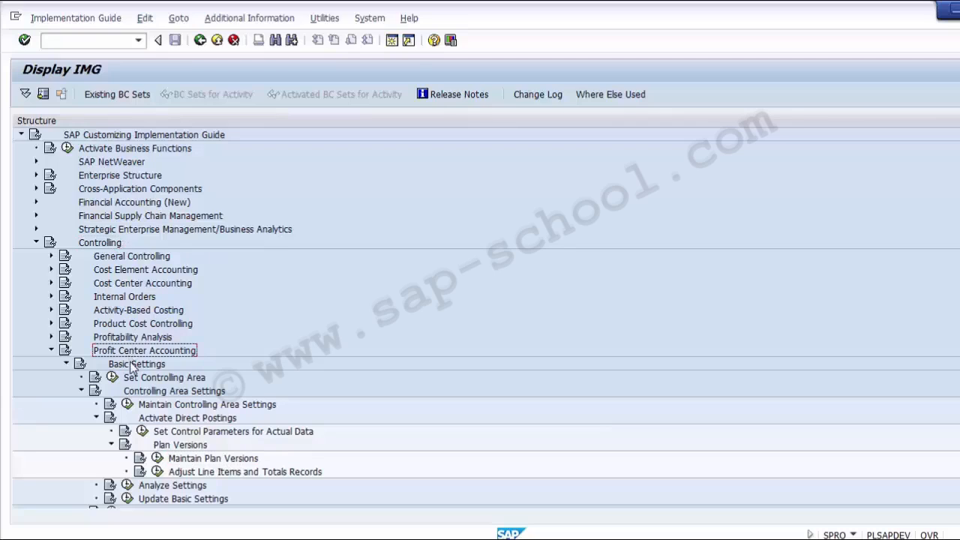
{"action": "left_click", "coordinate": [133, 366]}
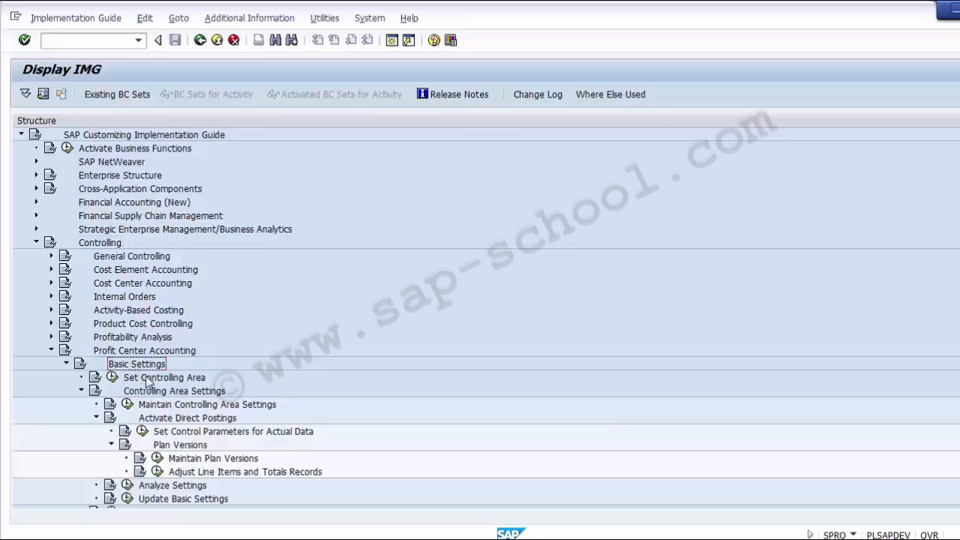
{"action": "left_click", "coordinate": [168, 393]}
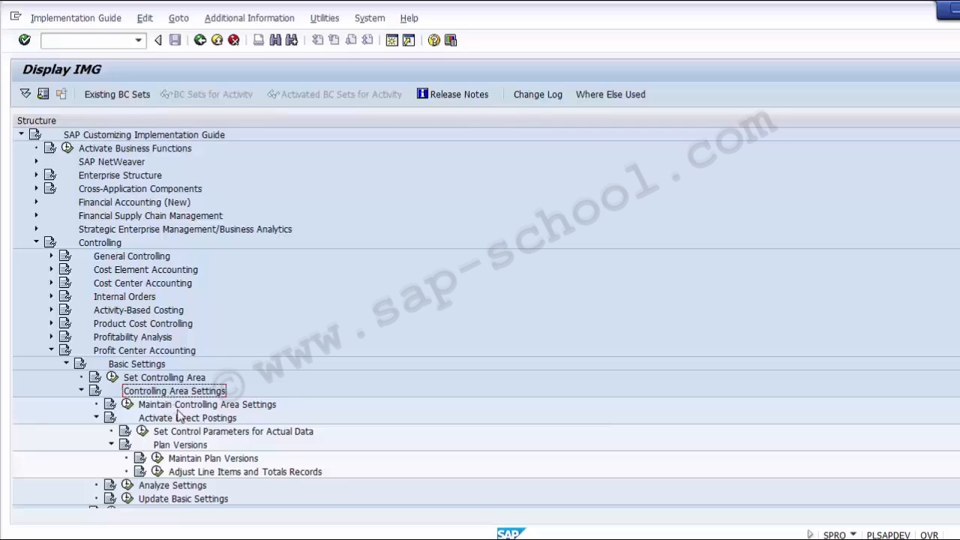
{"action": "left_click", "coordinate": [184, 422]}
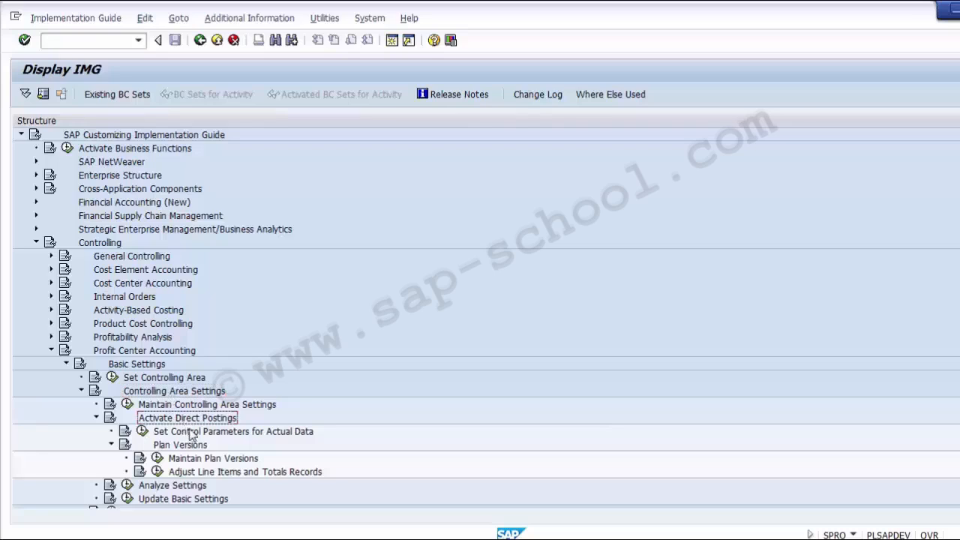
{"action": "left_click", "coordinate": [187, 448]}
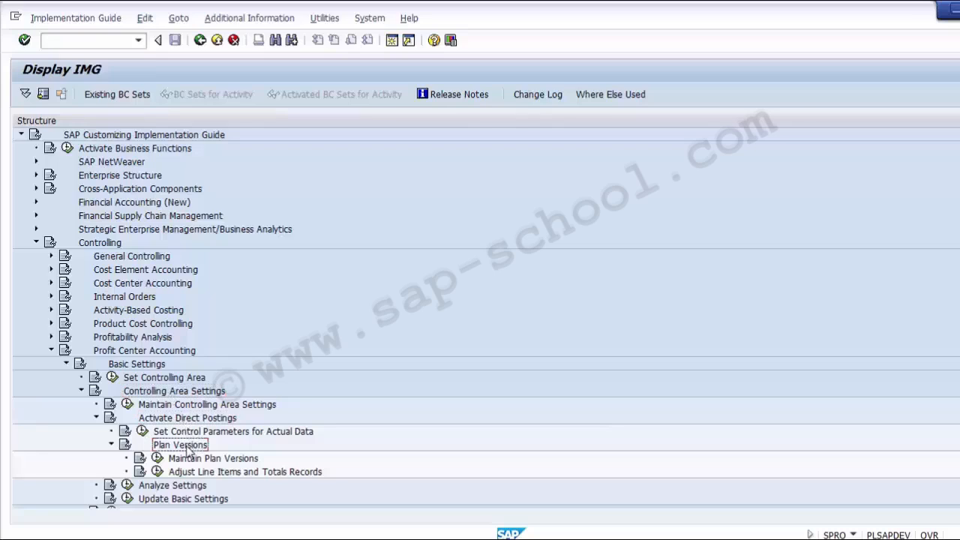
{"action": "left_click", "coordinate": [204, 461]}
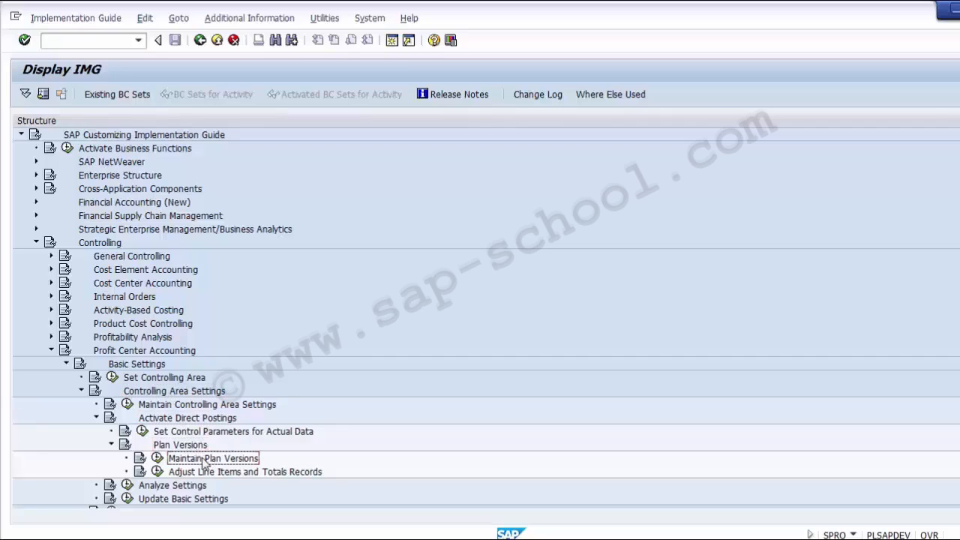
Open the Maintain Plan Versions activity, select version 0 (Plan/actual version), and widen the dialog structure area to show full node names
{"action": "left_click", "coordinate": [156, 459]}
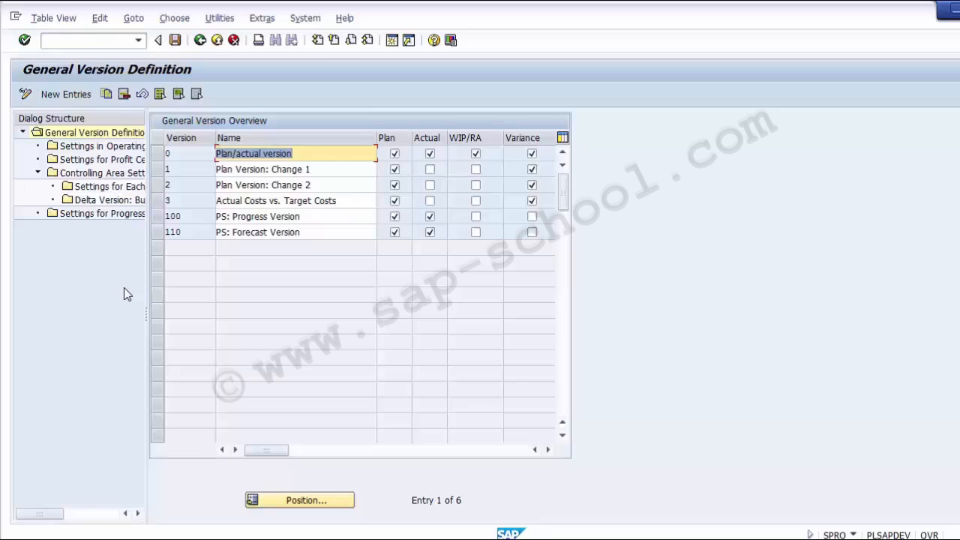
{"action": "left_click", "coordinate": [157, 157]}
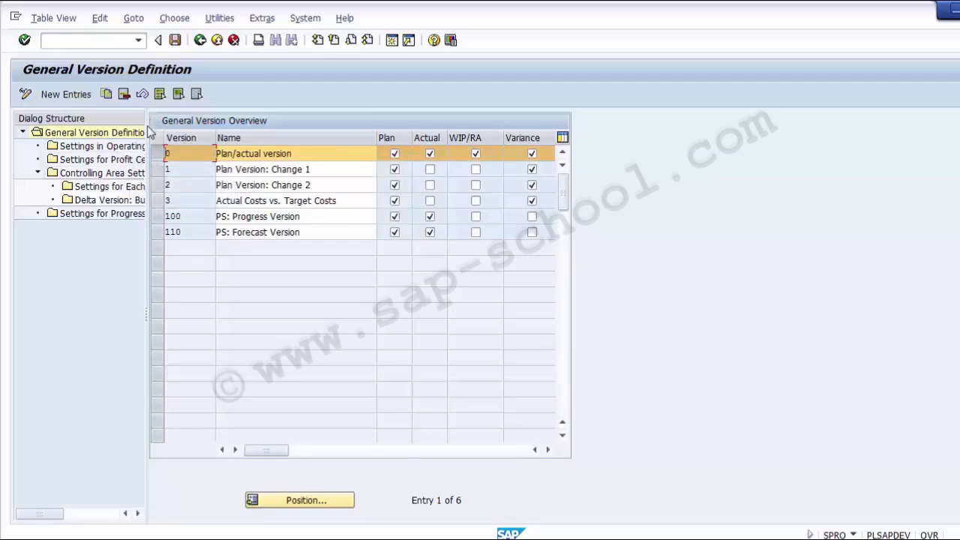
{"action": "left_click_drag", "start_coordinate": [147, 143], "coordinate": [258, 144]}
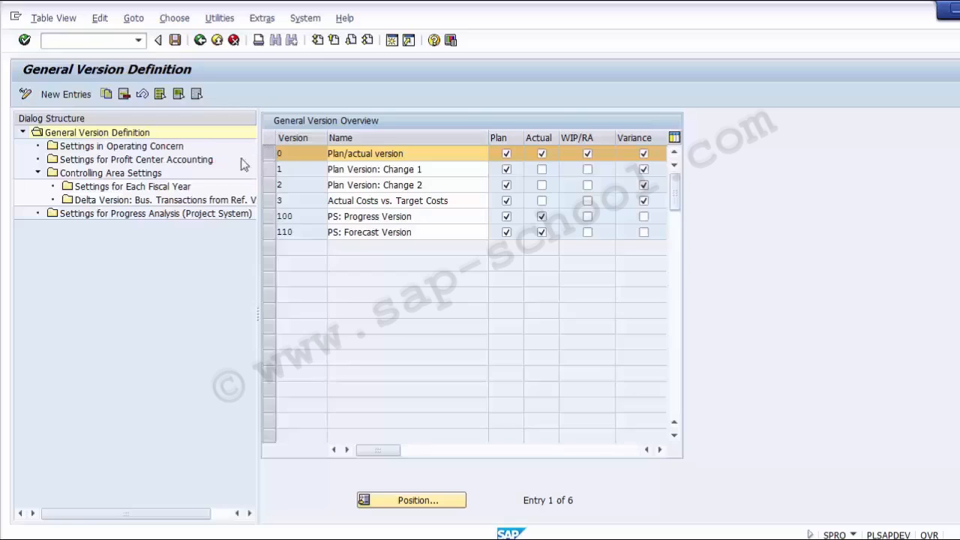
Open Settings for Profit Center Accounting for version 0, using controlling area Z100 as the work area
{"action": "left_click", "coordinate": [197, 159]}
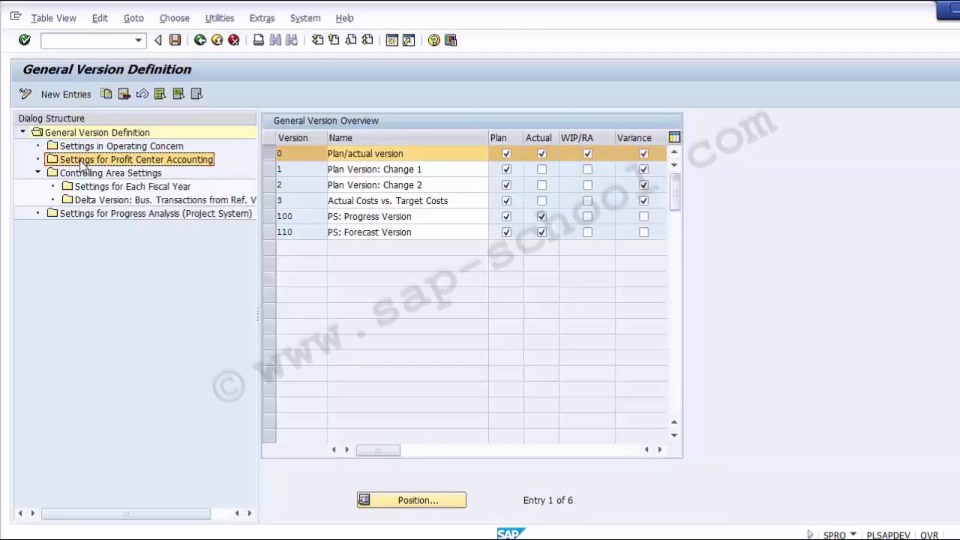
{"action": "key", "text": "F3"}
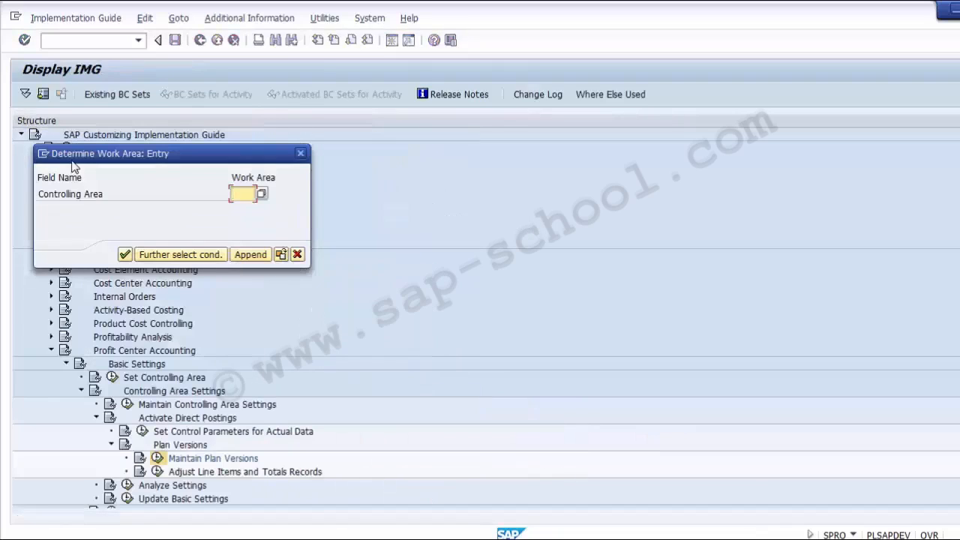
{"action": "type", "text": "z"}
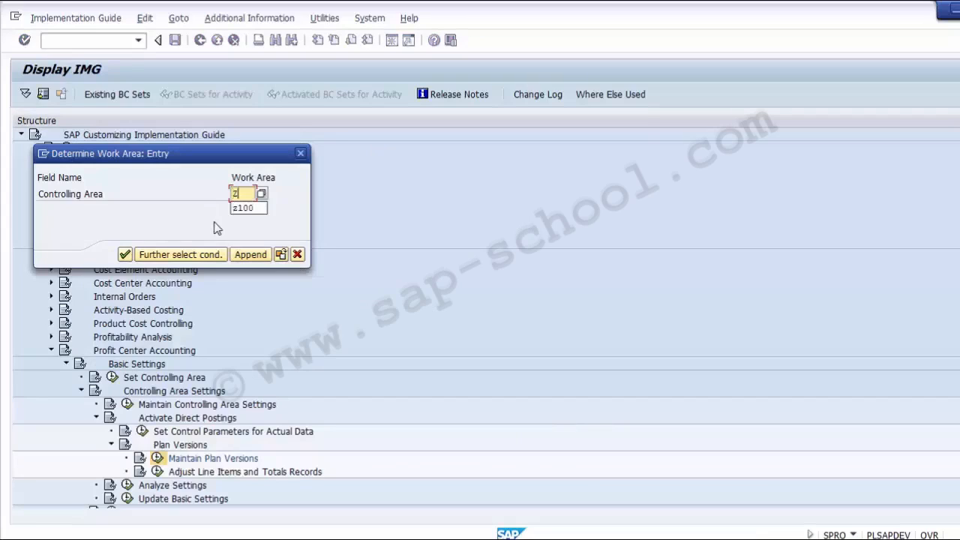
{"action": "type", "text": "100"}
{"action": "key", "text": "Return"}
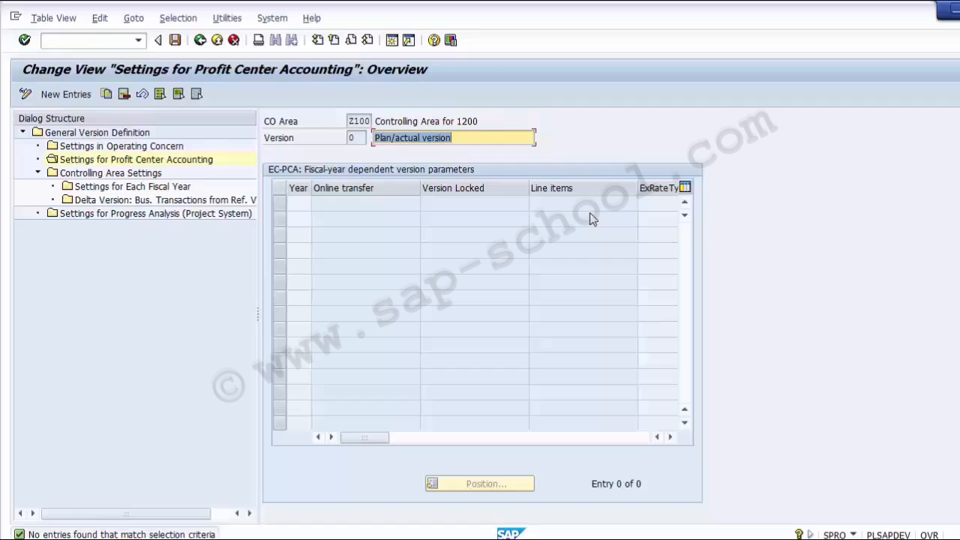
Add a new fiscal-year entry for 2014 with Online transfer and Line items enabled and exchange rate type M
{"action": "left_click", "coordinate": [65, 98]}
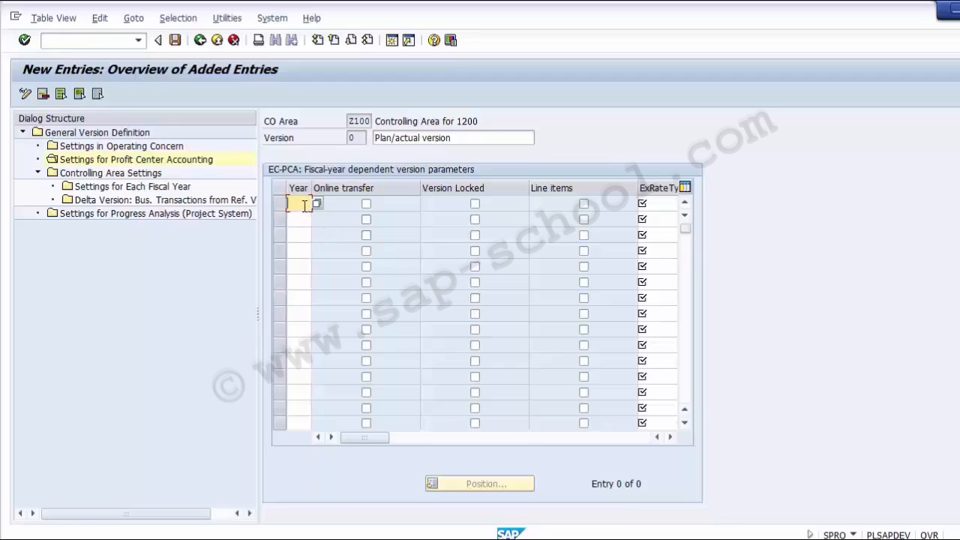
{"action": "type", "text": "2014"}
{"action": "left_click", "coordinate": [366, 204]}
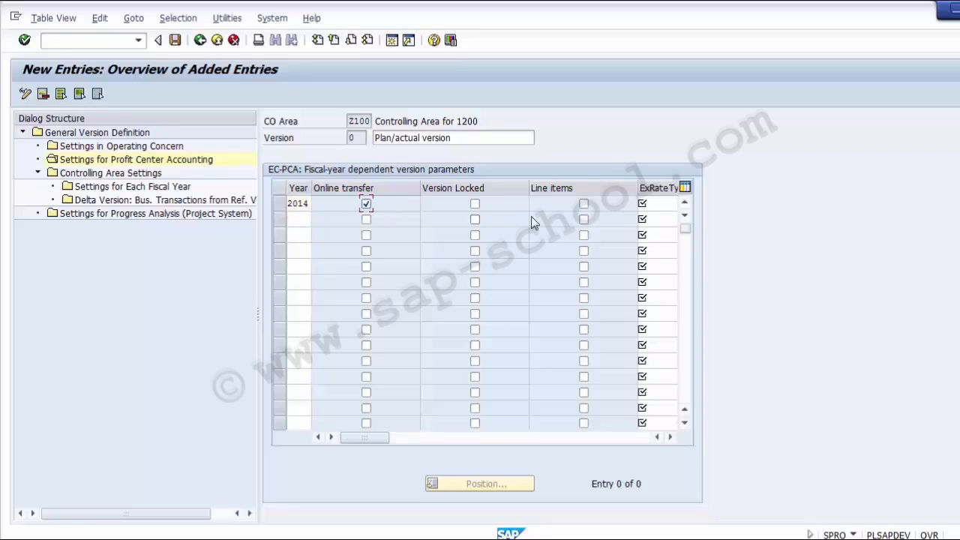
{"action": "left_click", "coordinate": [584, 204]}
{"action": "left_click", "coordinate": [671, 436]}
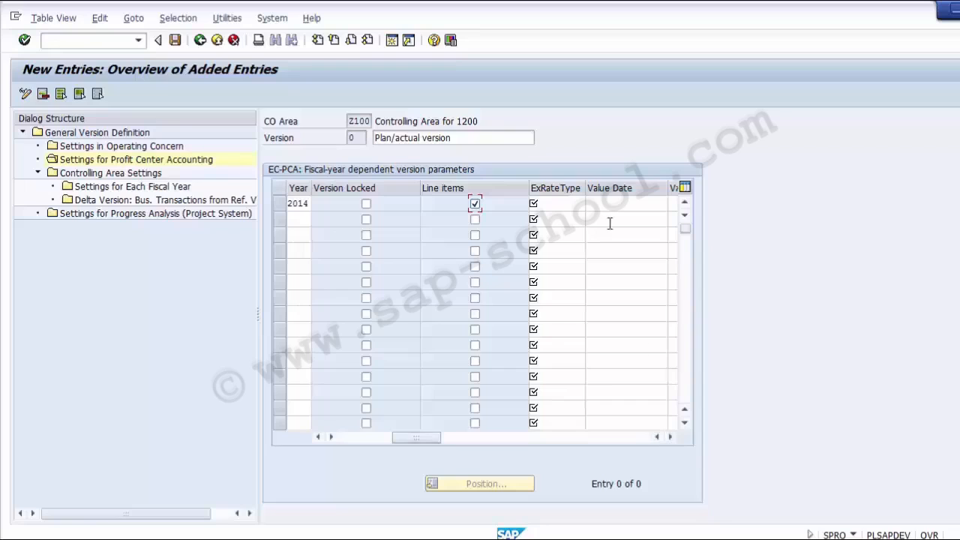
{"action": "left_click", "coordinate": [567, 204]}
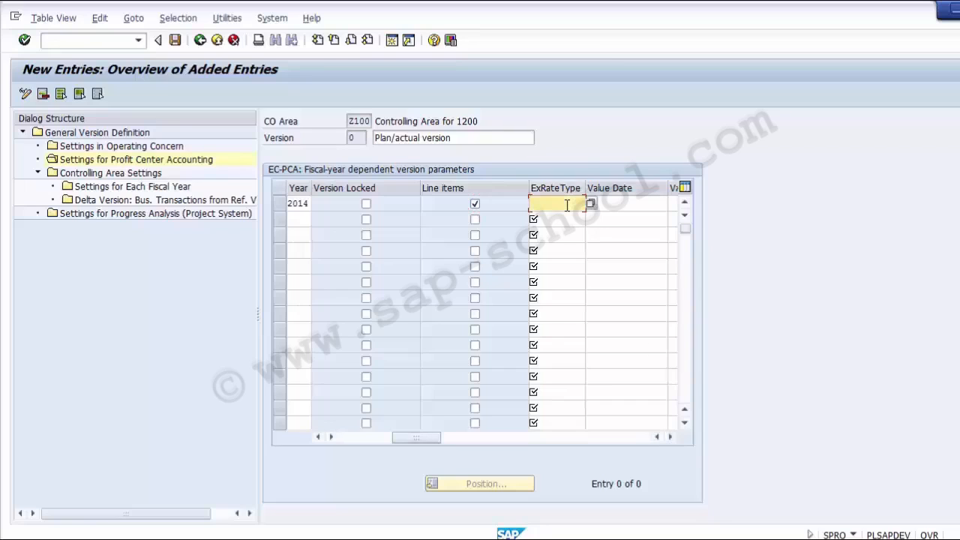
{"action": "type", "text": "M"}
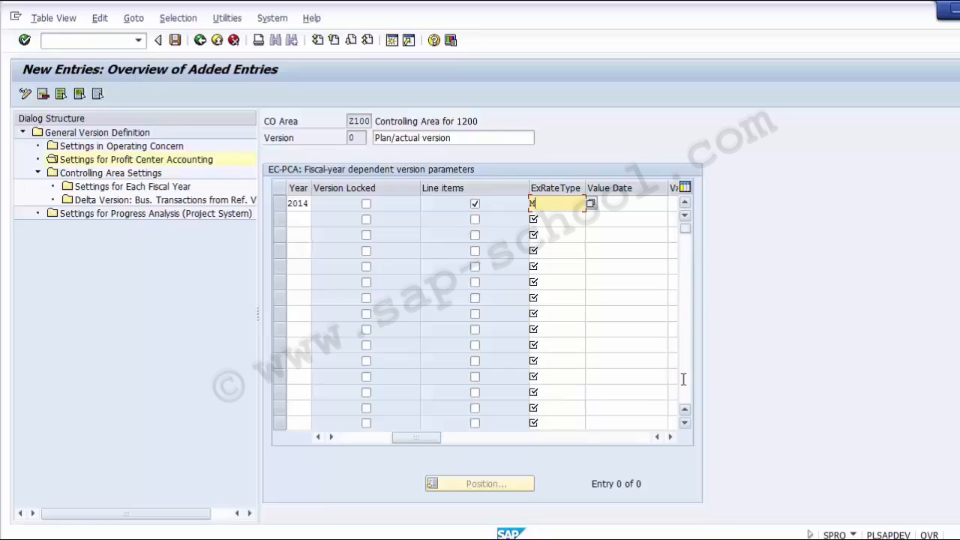
{"action": "left_click", "coordinate": [320, 437]}
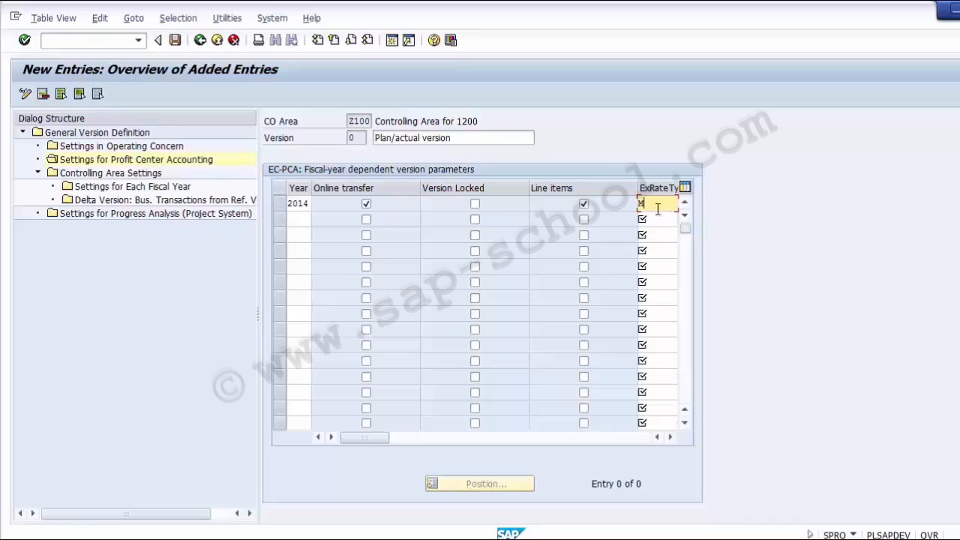
{"action": "left_click_drag", "start_coordinate": [650, 206], "coordinate": [630, 205]}
Save the 2014 version parameters, assigning them to an existing customizing request from the request list
{"action": "left_click", "coordinate": [175, 42]}
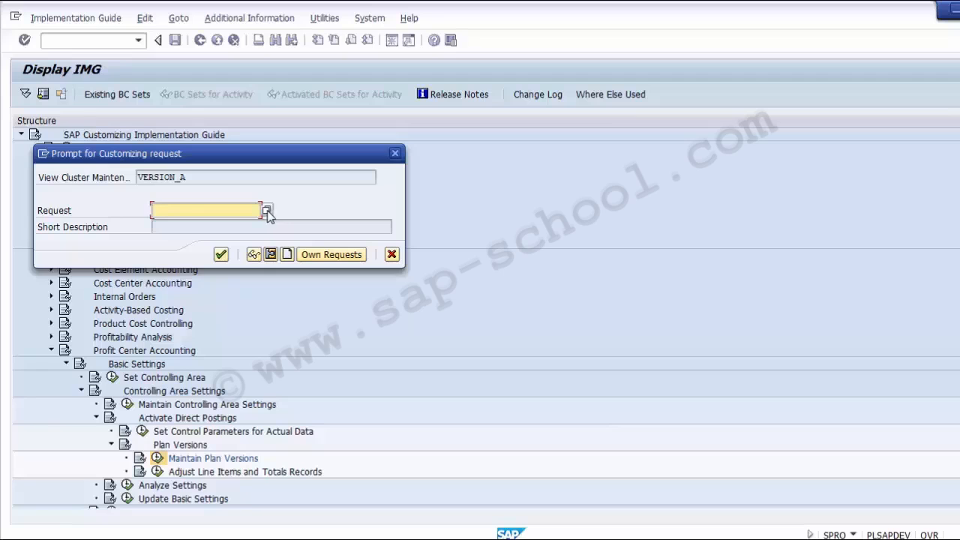
{"action": "left_click", "coordinate": [266, 211]}
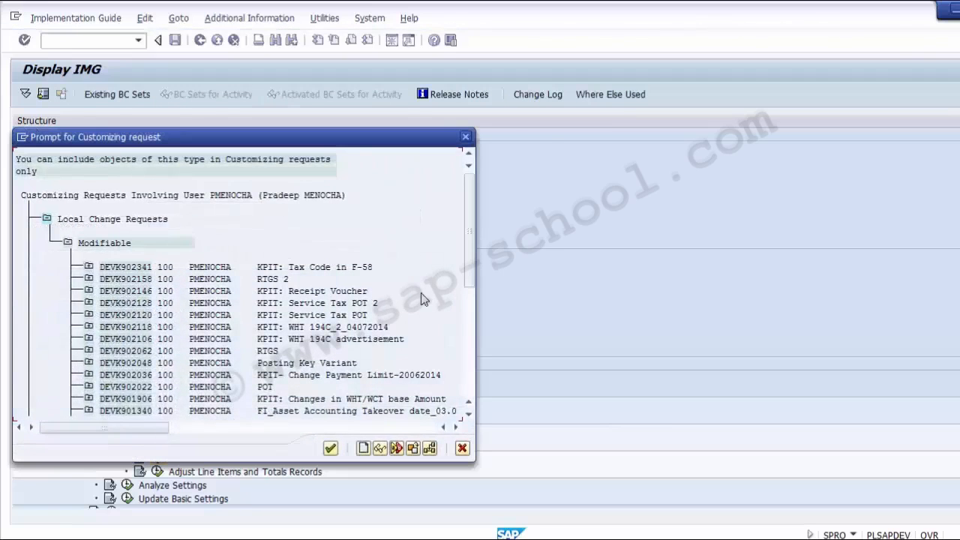
{"action": "left_click", "coordinate": [469, 383]}
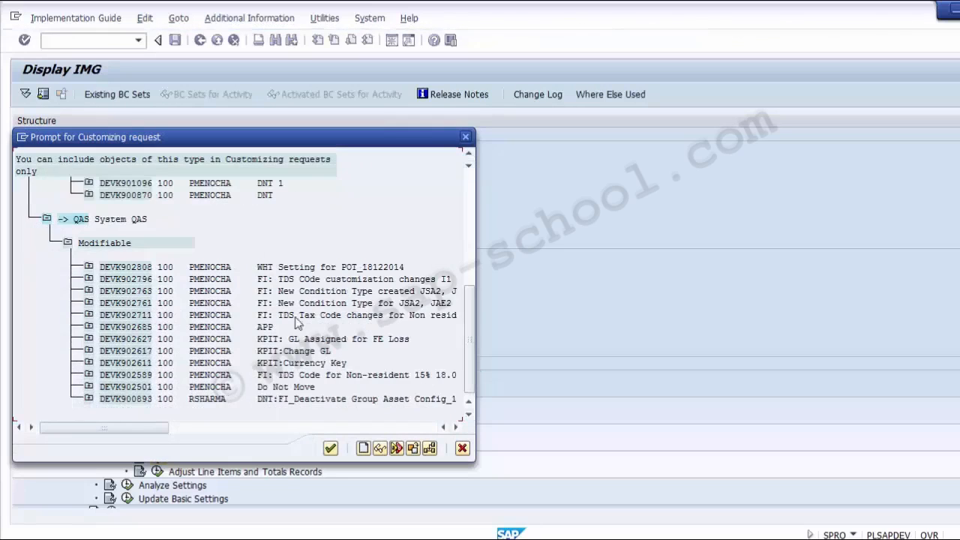
{"action": "left_click", "coordinate": [331, 448]}
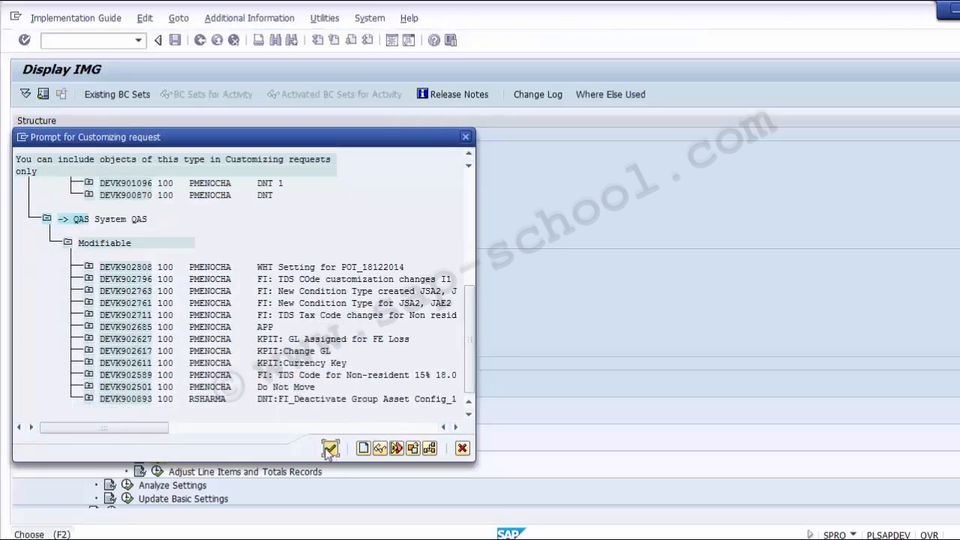
{"action": "left_click", "coordinate": [221, 254]}
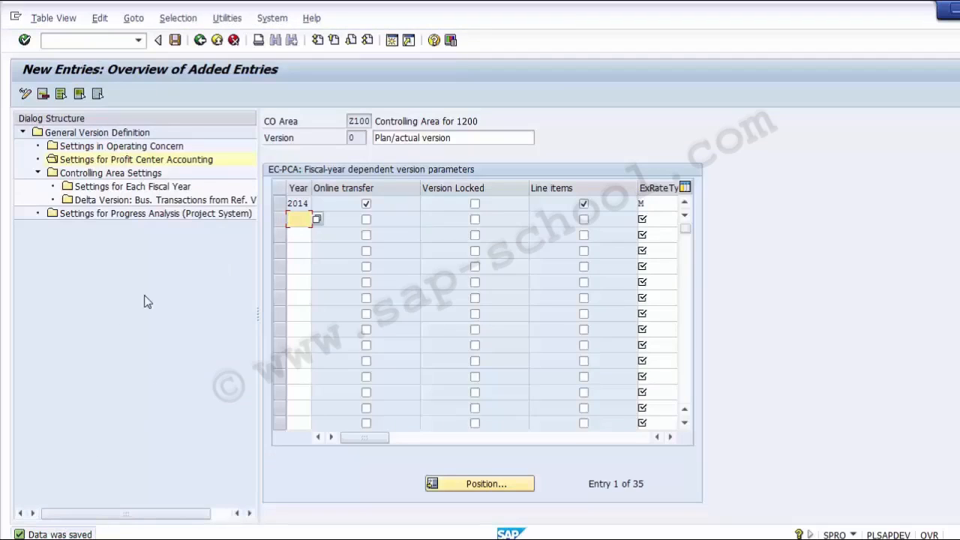
Exit the version settings back to the IMG and switch to the Maintain Plan Versions slide in PowerPoint
{"action": "left_click", "coordinate": [201, 41]}
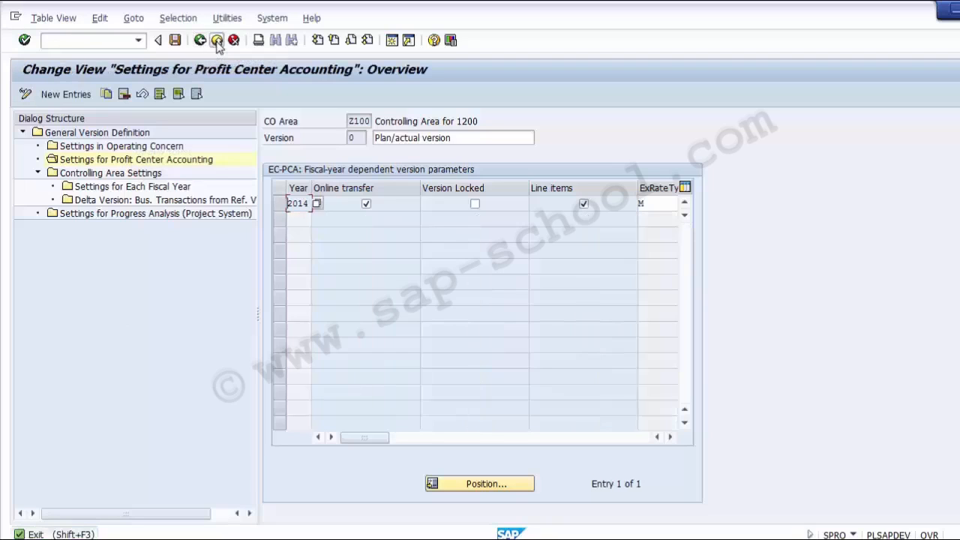
{"action": "left_click", "coordinate": [216, 40]}
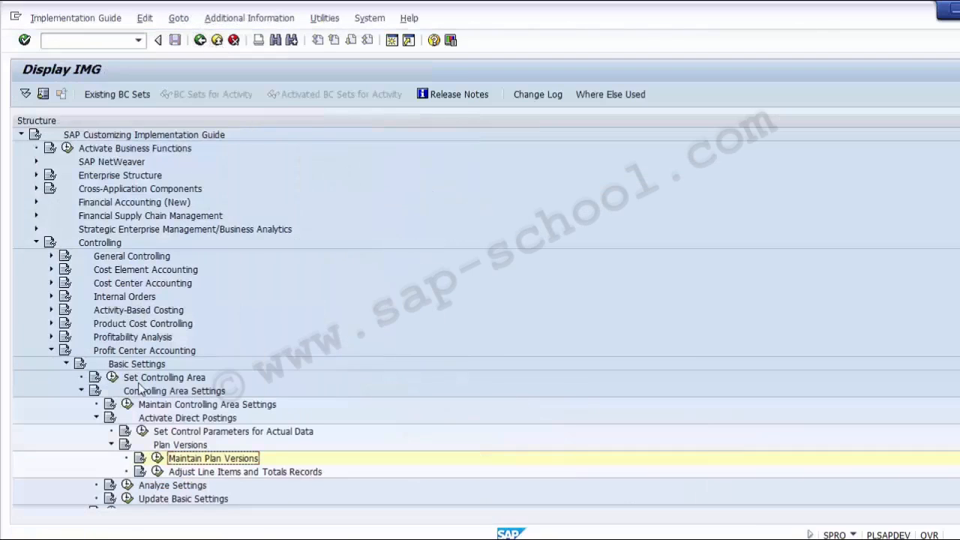
{"action": "key", "text": "alt+Tab"}
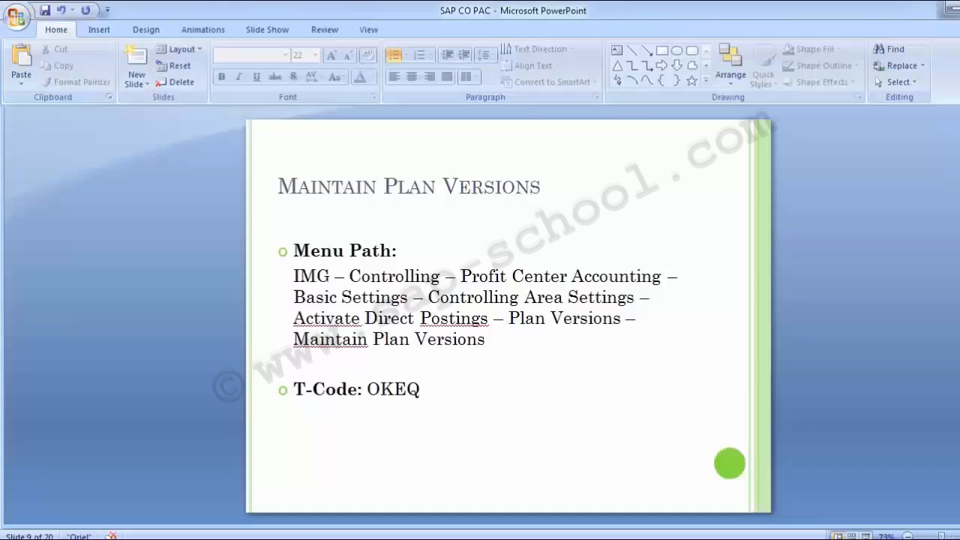